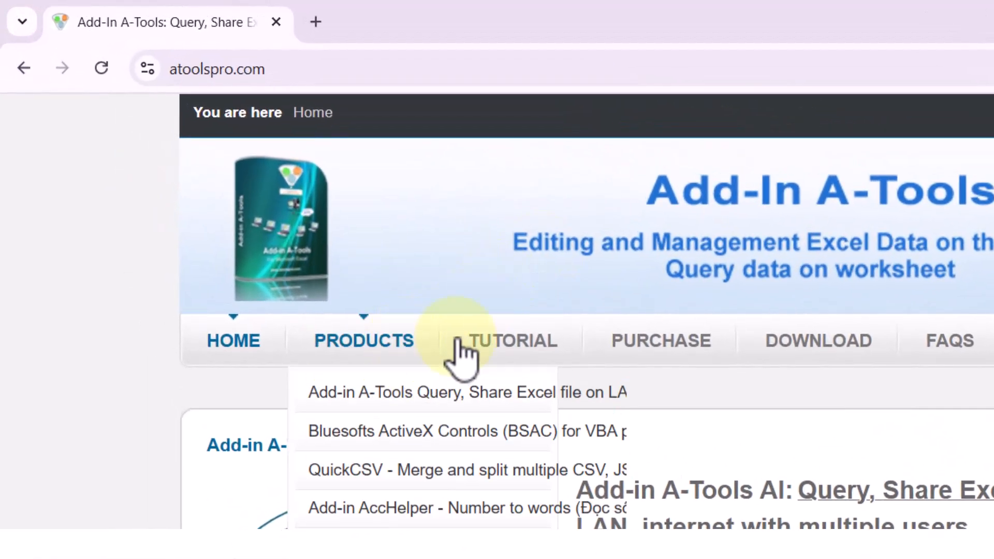
{"action": "mouse_move", "coordinate": [336, 205]}
{"action": "mouse_move", "coordinate": [402, 339]}
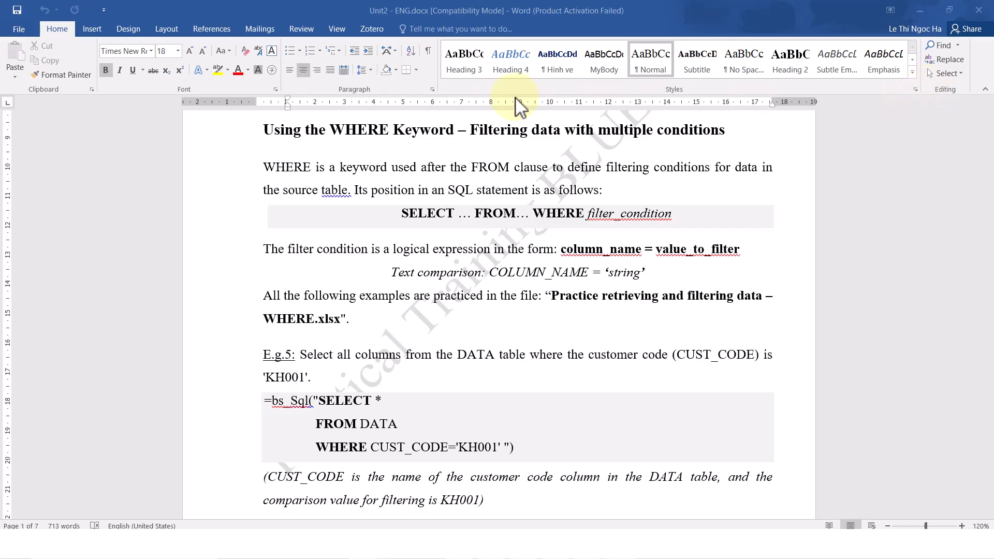
Switch to the Unit2 - ENG.docx document in Word and read how WHERE follows the FROM clause and how its filter condition is written
{"action": "left_click_drag", "start_coordinate": [333, 131], "coordinate": [451, 140]}
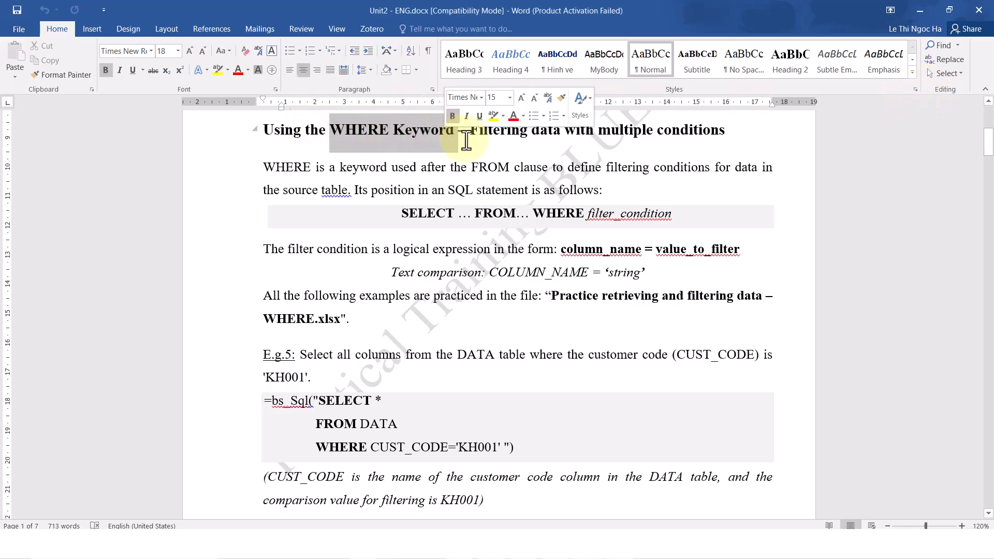
{"action": "left_click", "coordinate": [803, 180]}
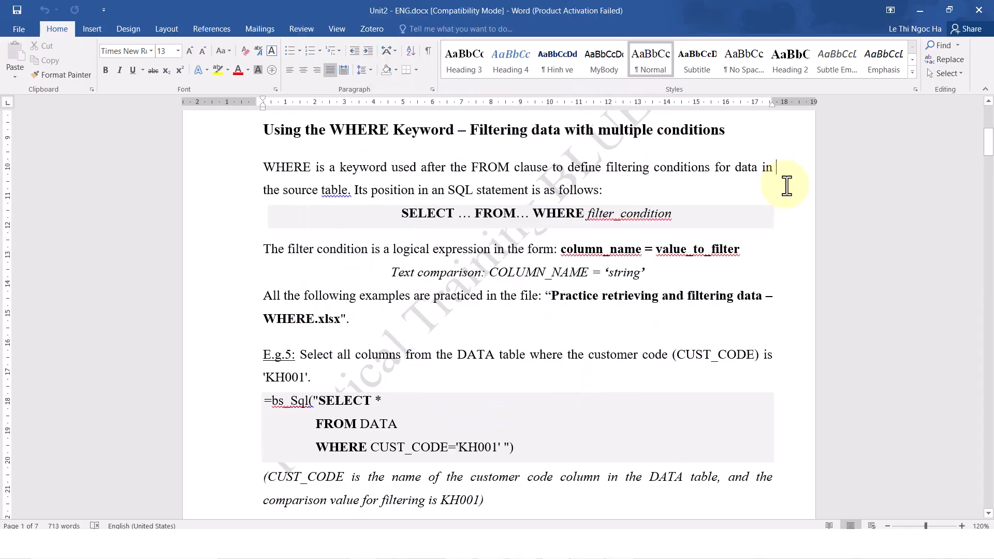
{"action": "left_click", "coordinate": [422, 173]}
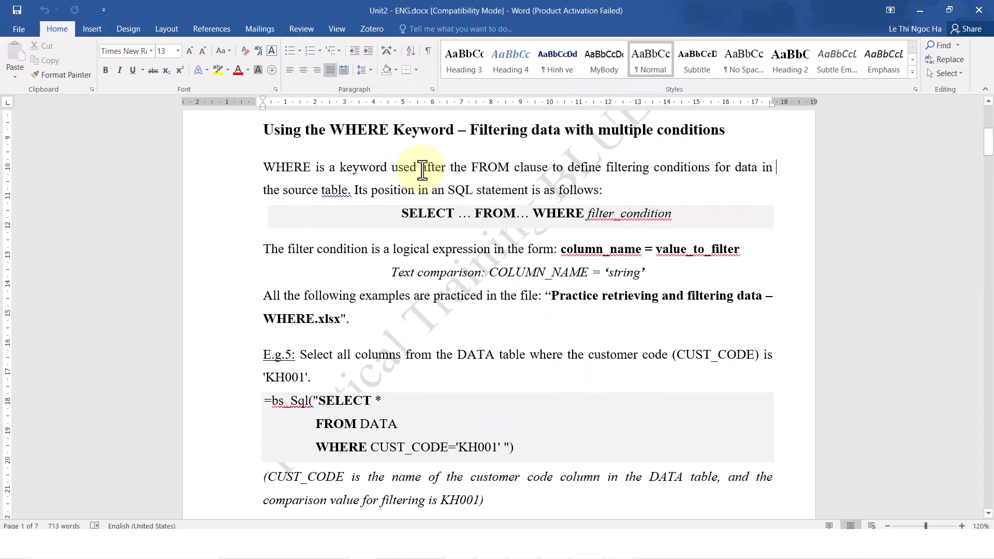
{"action": "left_click_drag", "start_coordinate": [463, 170], "coordinate": [552, 171]}
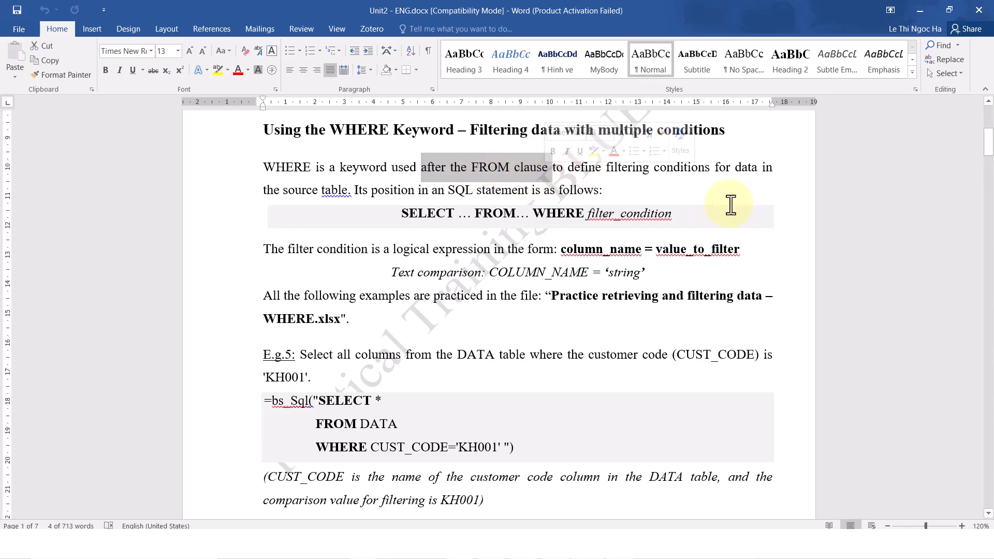
{"action": "left_click", "coordinate": [780, 203]}
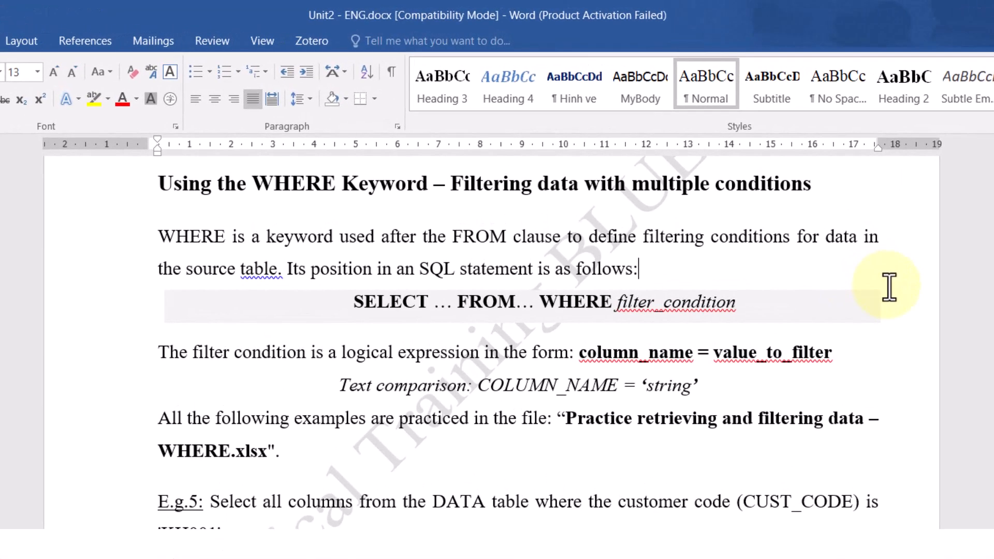
{"action": "left_click_drag", "start_coordinate": [331, 358], "coordinate": [696, 386]}
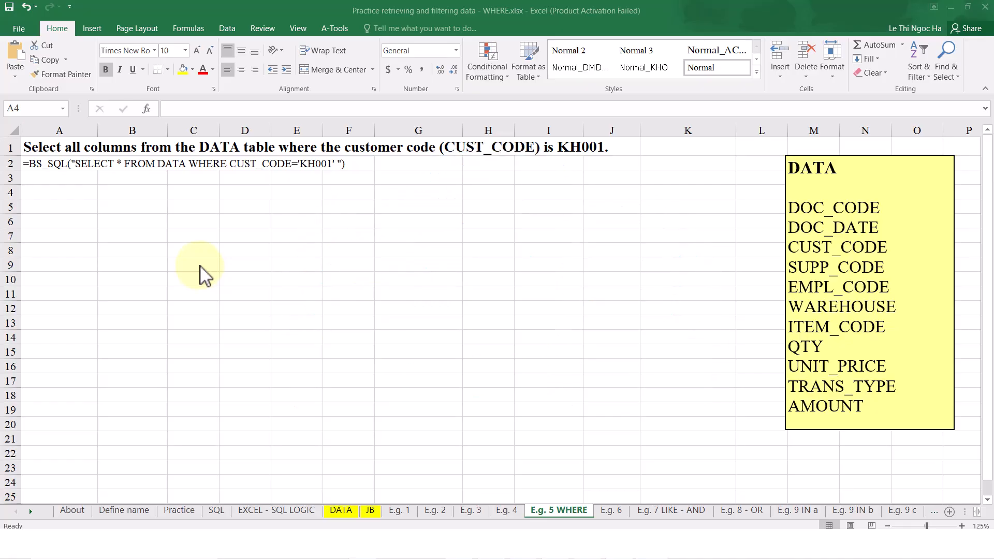
Switch to the Practice retrieving and filtering data - WHERE.xlsx workbook in Excel and review the E.g. 5 WHERE task and DATA field list
{"action": "left_click", "coordinate": [803, 187]}
{"action": "left_click_drag", "start_coordinate": [803, 188], "coordinate": [907, 422]}
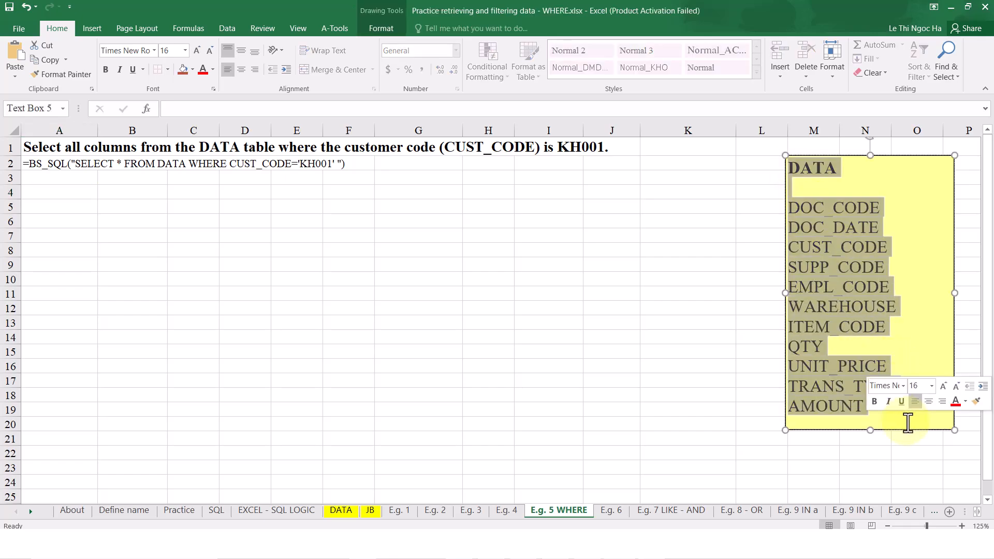
{"action": "left_click", "coordinate": [908, 422]}
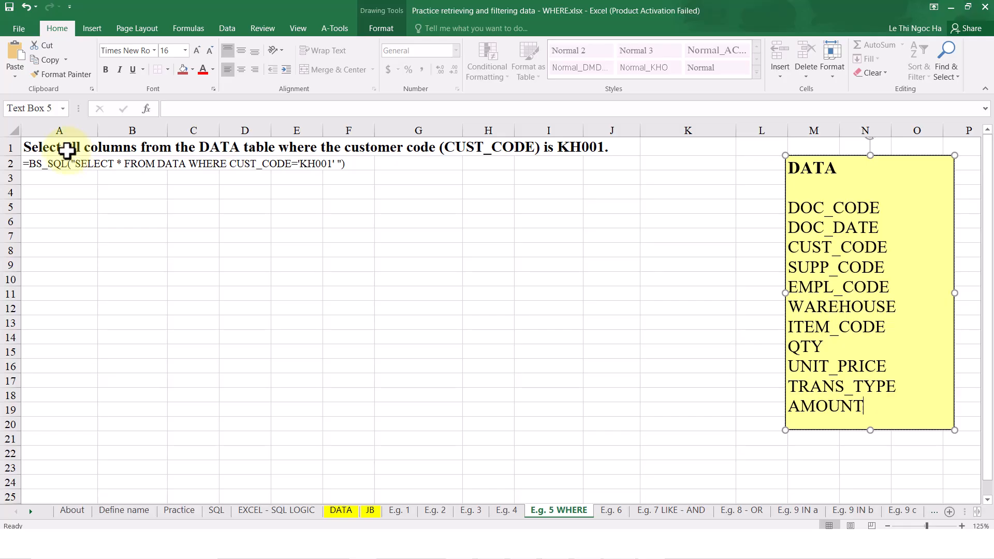
{"action": "left_click_drag", "start_coordinate": [63, 151], "coordinate": [605, 150]}
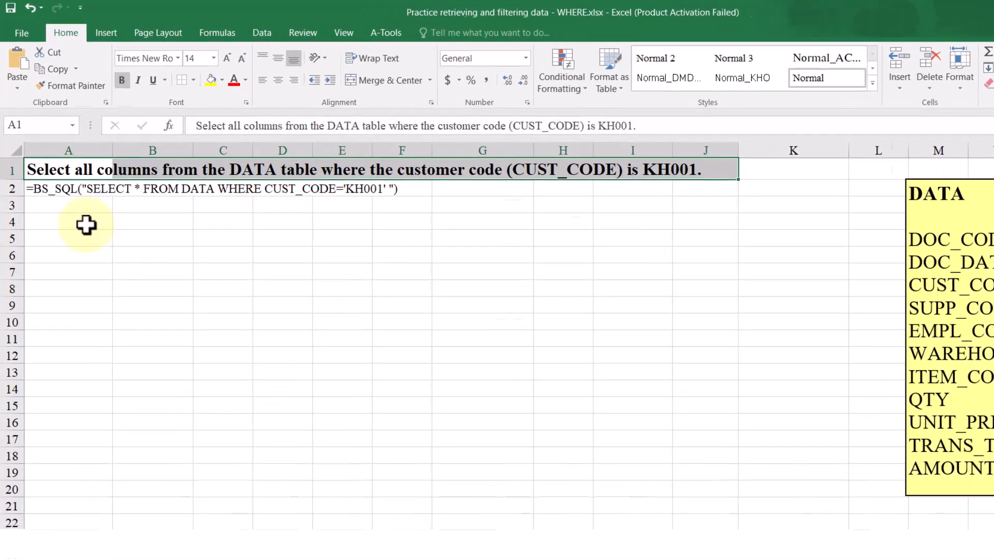
Enter =BS_SQL("SELECT * FROM DATA WHERE CUST_CODE='KH001'") in cell A4 of the E.g. 5 WHERE sheet and check the returned CUST_CODE column
{"action": "left_click", "coordinate": [75, 194]}
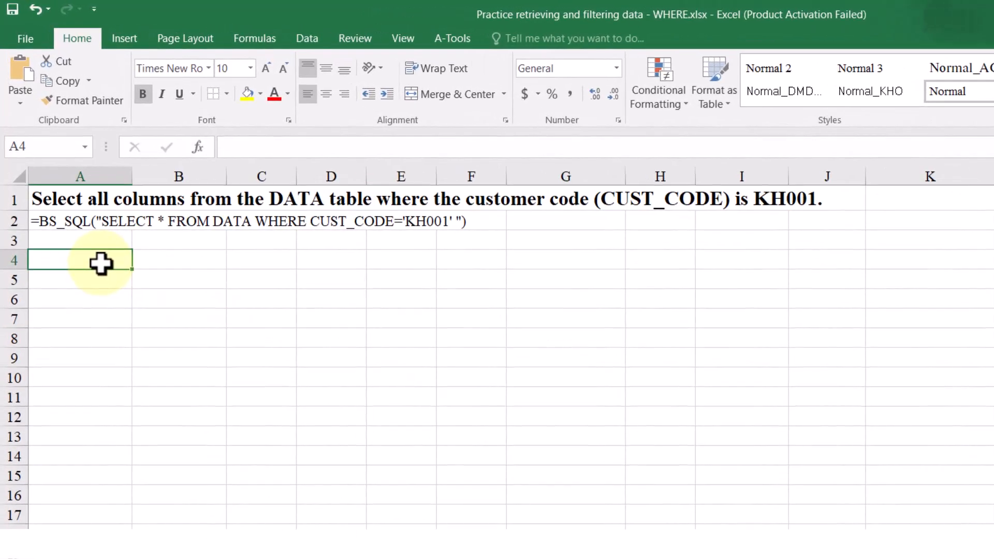
{"action": "type", "text": "=BS_SQL(\"SELE"}
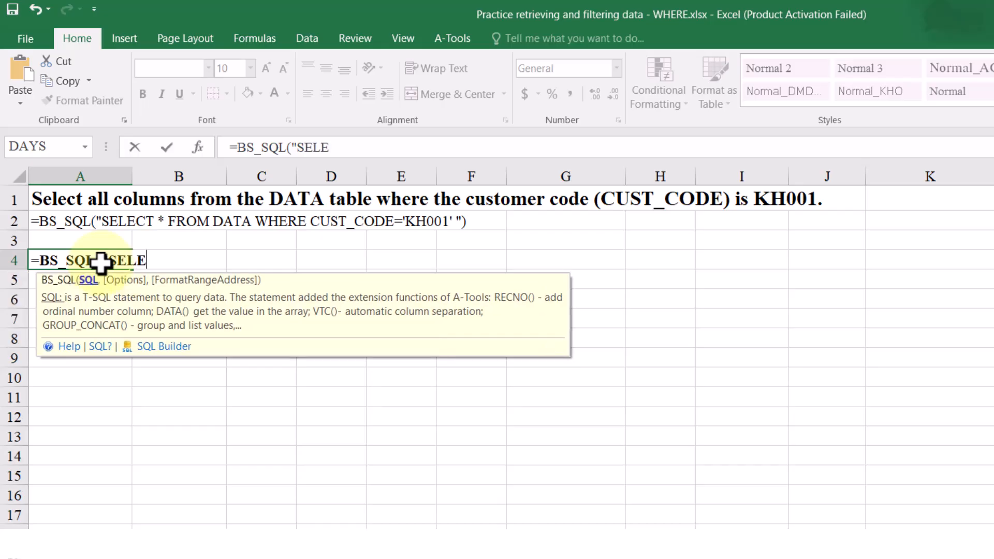
{"action": "type", "text": "CT * FROM "}
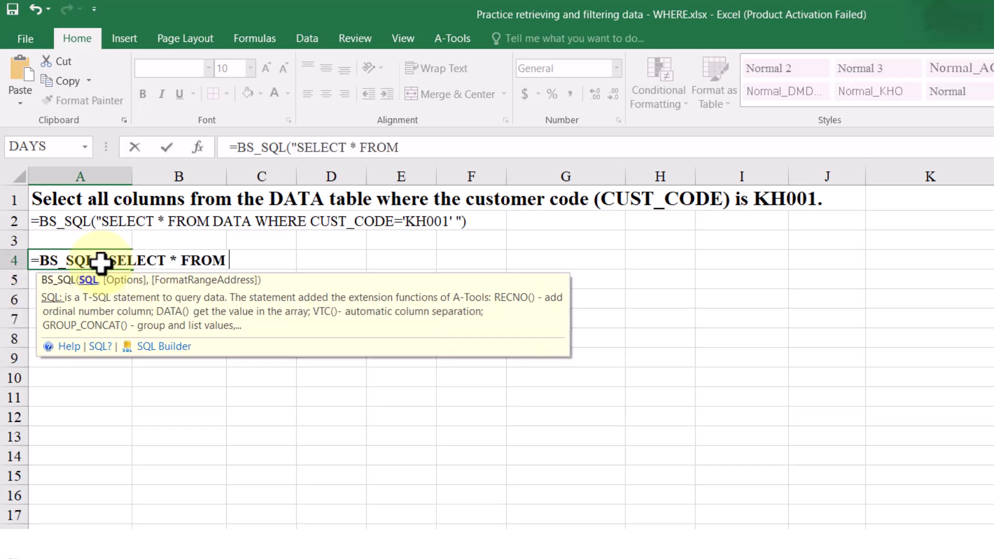
{"action": "type", "text": "DATA WHERE"}
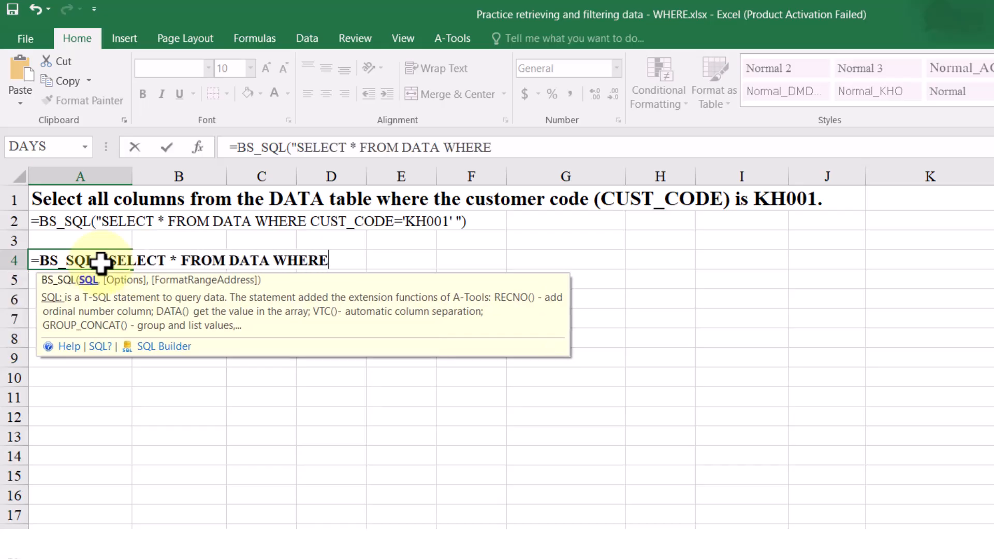
{"action": "type", "text": " CUST_C"}
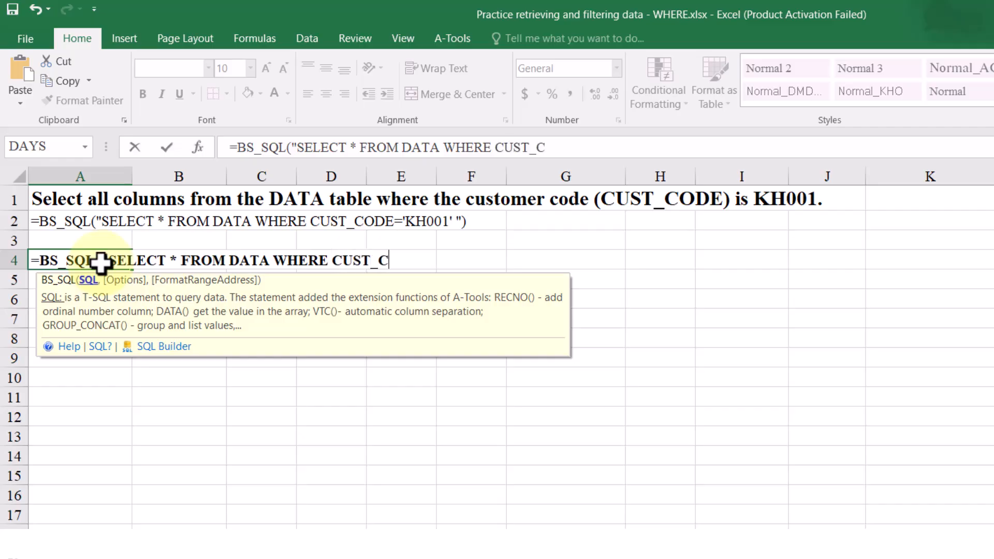
{"action": "type", "text": "ODE='KH001"}
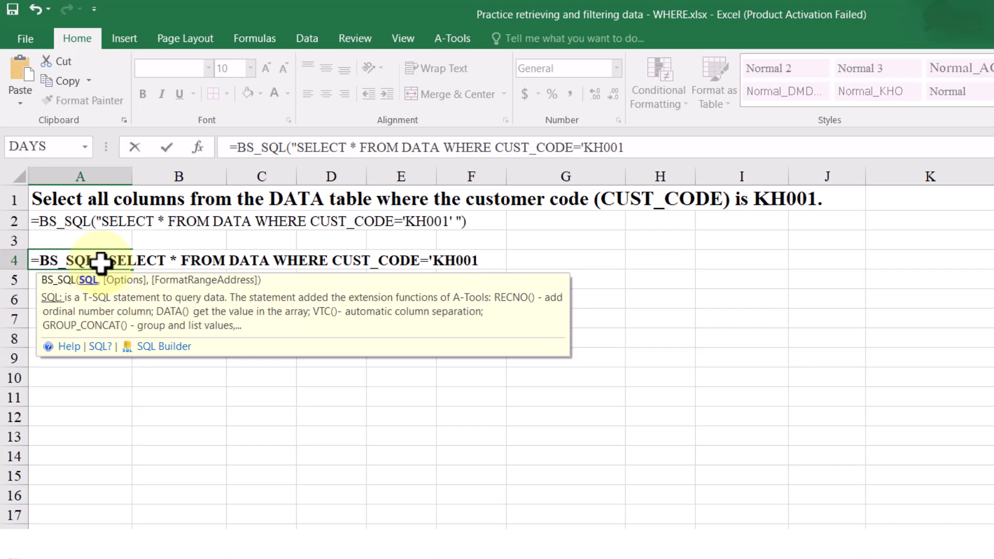
{"action": "type", "text": "' \""}
{"action": "key", "text": "Return"}
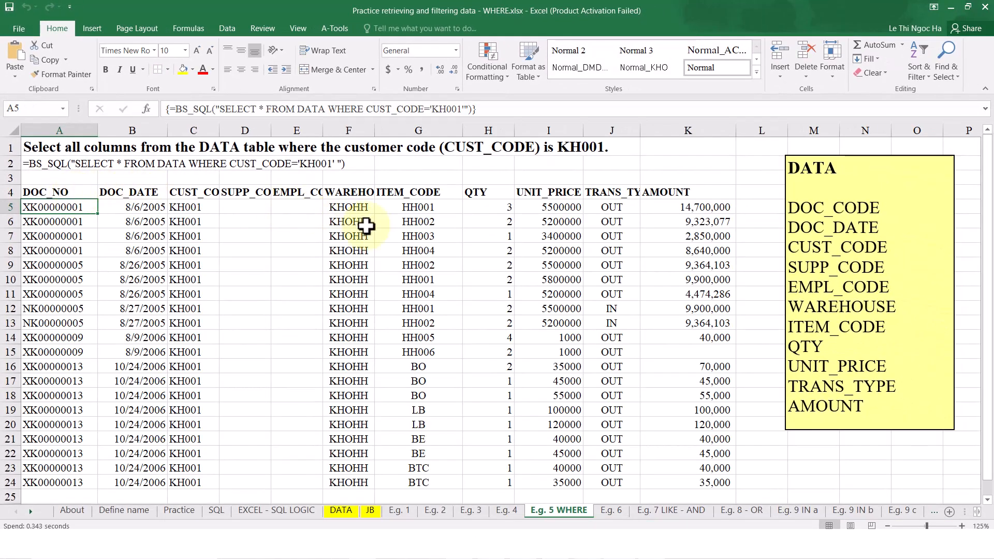
{"action": "left_click_drag", "start_coordinate": [215, 197], "coordinate": [204, 482]}
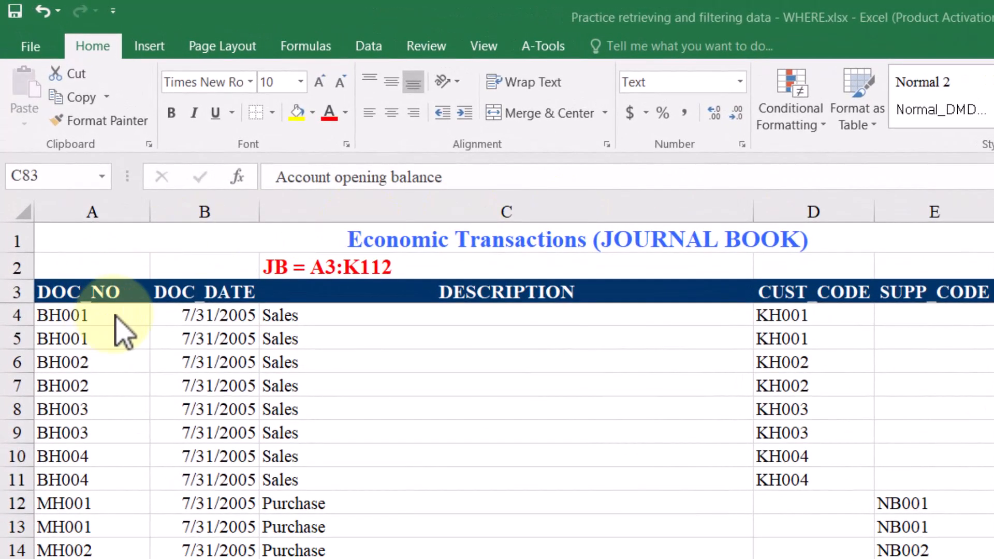
Look over the DOC_NO codes in the JB sheet, then read the contains, starts-with and ends-with LIKE patterns in the Word document
{"action": "left_click_drag", "start_coordinate": [115, 315], "coordinate": [112, 480]}
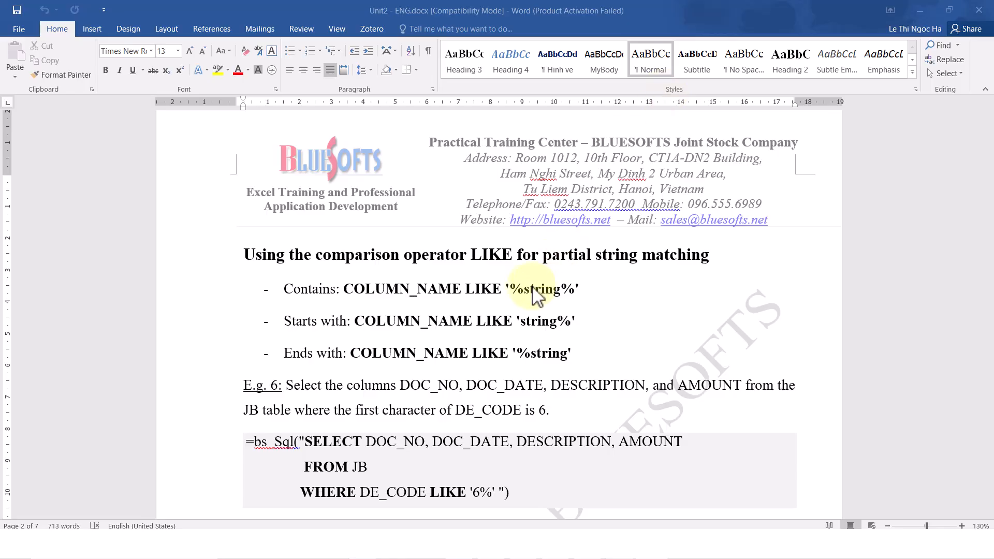
{"action": "left_click_drag", "start_coordinate": [317, 256], "coordinate": [532, 254]}
{"action": "left_click", "coordinate": [562, 266]}
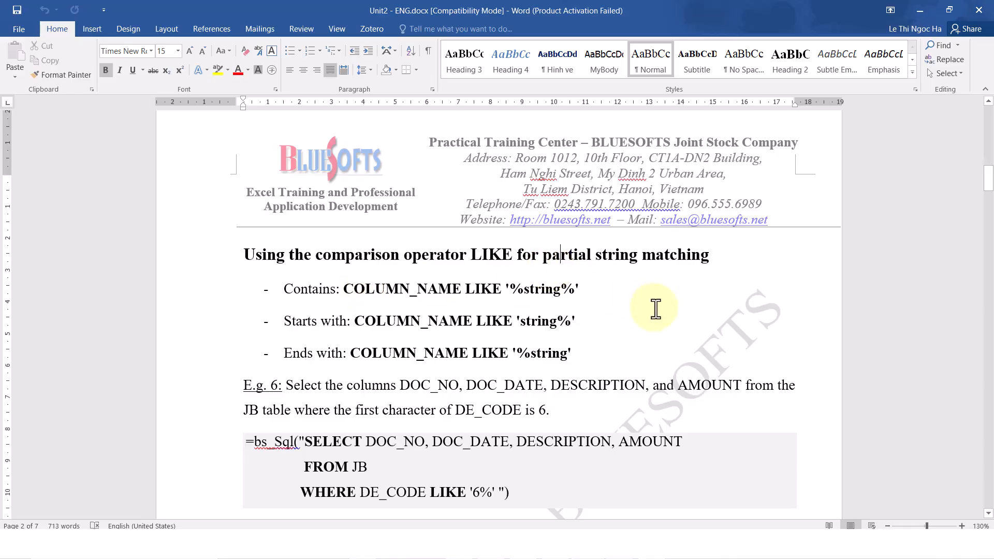
{"action": "left_click_drag", "start_coordinate": [343, 290], "coordinate": [589, 296]}
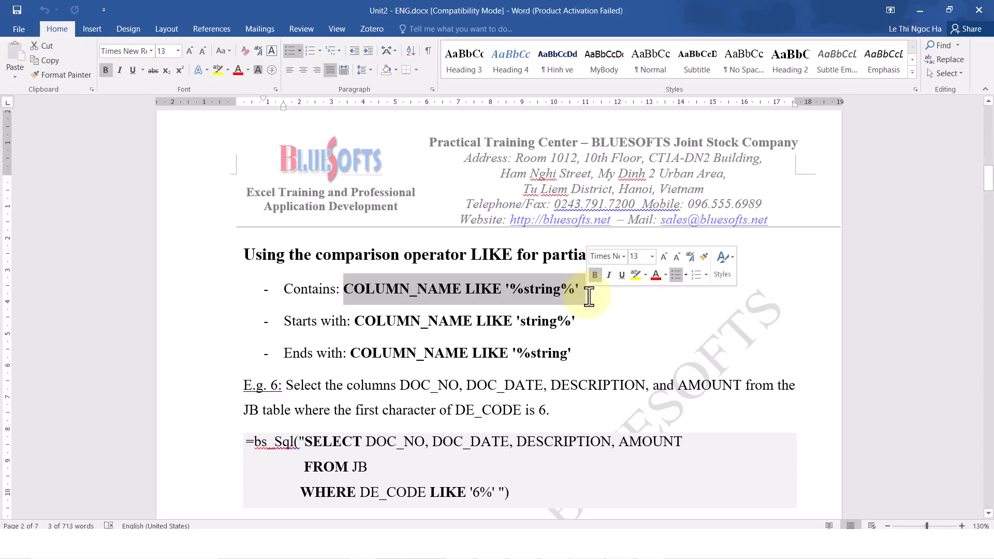
{"action": "left_click", "coordinate": [572, 295]}
{"action": "left_click", "coordinate": [356, 322]}
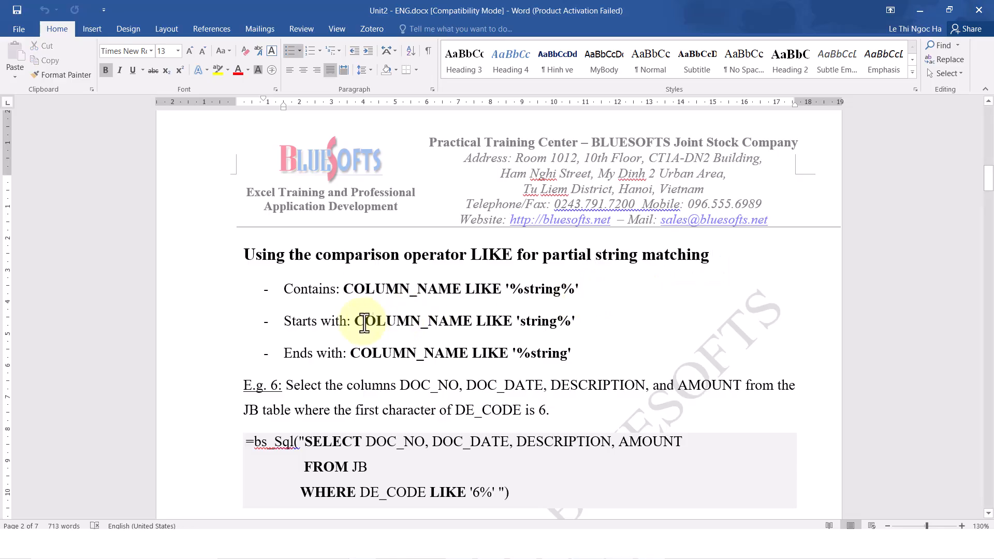
{"action": "left_click_drag", "start_coordinate": [420, 321], "coordinate": [578, 325]}
{"action": "left_click_drag", "start_coordinate": [352, 355], "coordinate": [587, 357]}
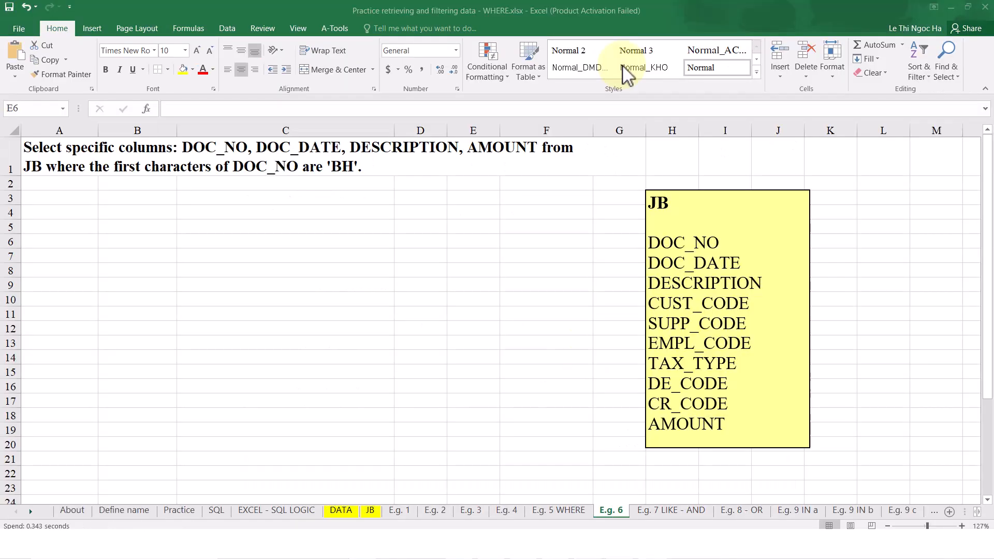
Enter =BS_SQL("SELECT DOC_NO, DOC_DATE, DESCRIPTION, AMOUNT FROM JB WHERE DOC_NO LIKE 'BH%'") in cell A4 of the E.g. 6 sheet and check the returned DOC_NO column
{"action": "left_click", "coordinate": [126, 159]}
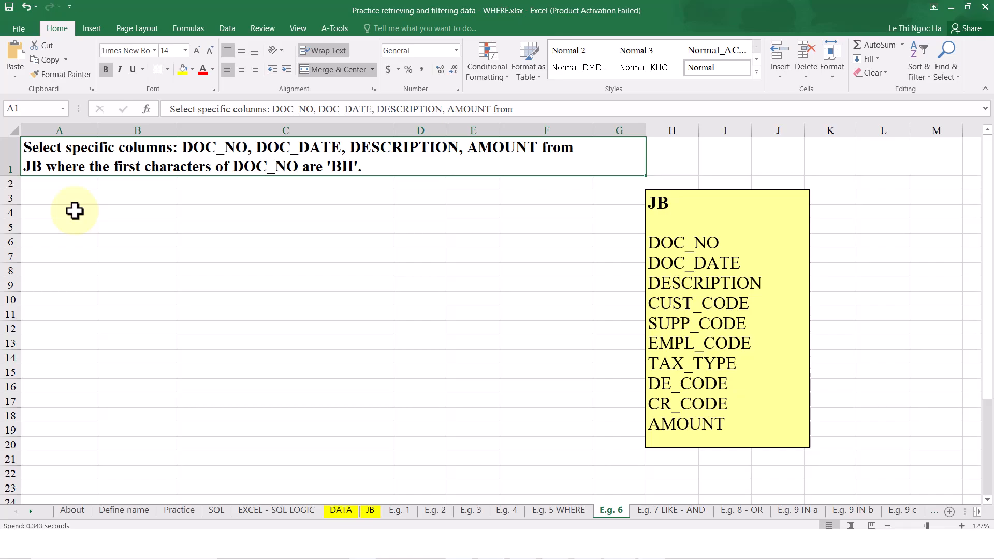
{"action": "left_click", "coordinate": [75, 211]}
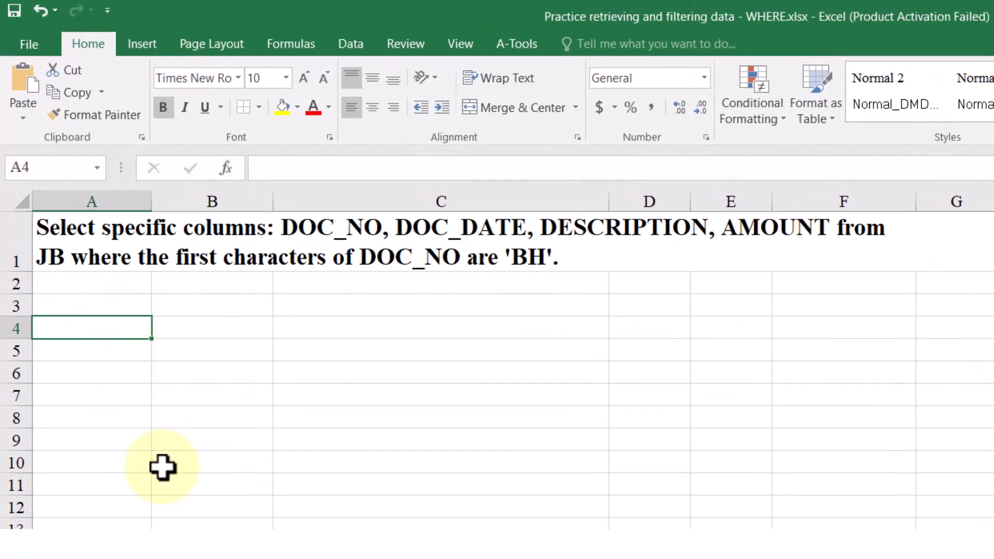
{"action": "type", "text": "=BS_SQL(\"SELECT"}
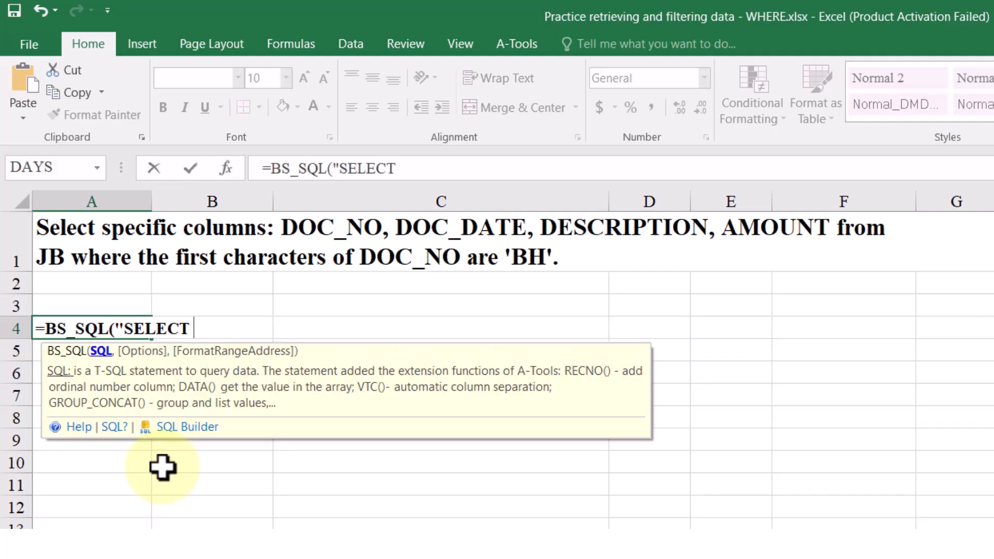
{"action": "type", "text": "DOC_NO, DOC_DATE, DESCRIPTION, AMOUNT"}
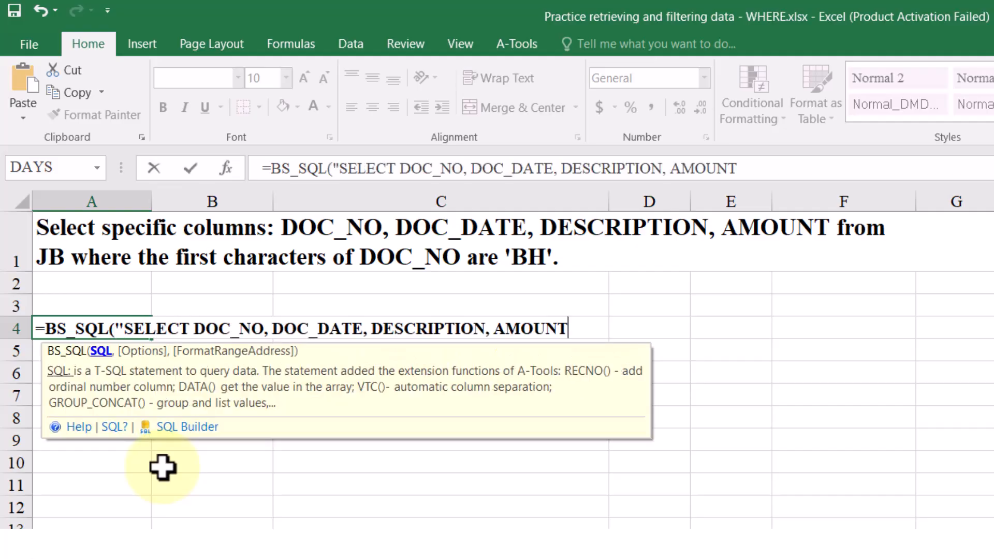
{"action": "type", "text": "FROM JB WH"}
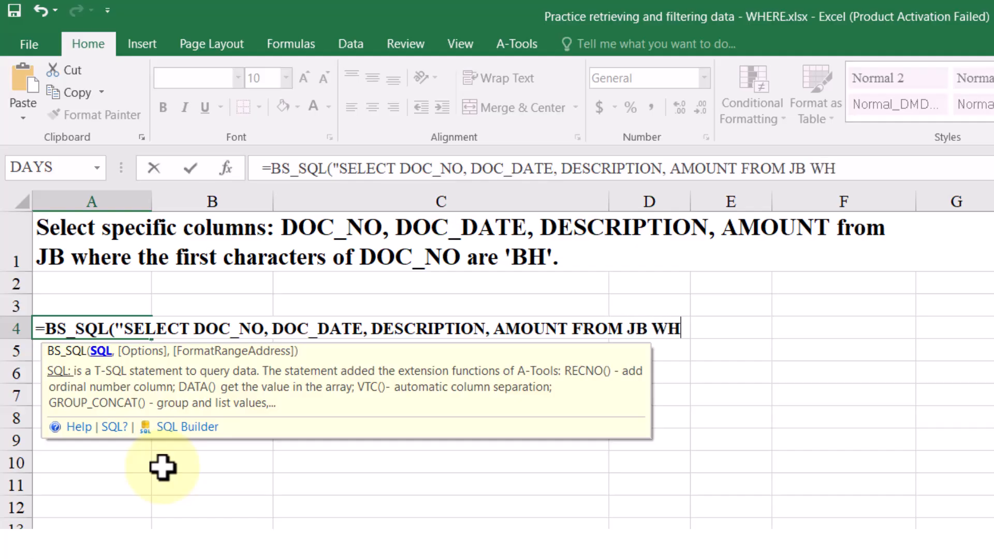
{"action": "type", "text": "ERE DOC"}
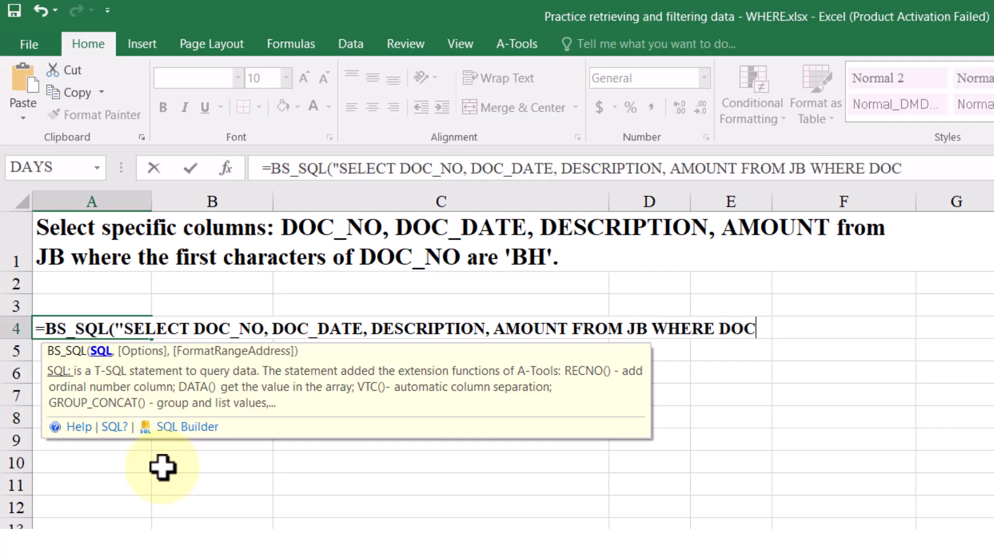
{"action": "type", "text": "_NO LIKE '"}
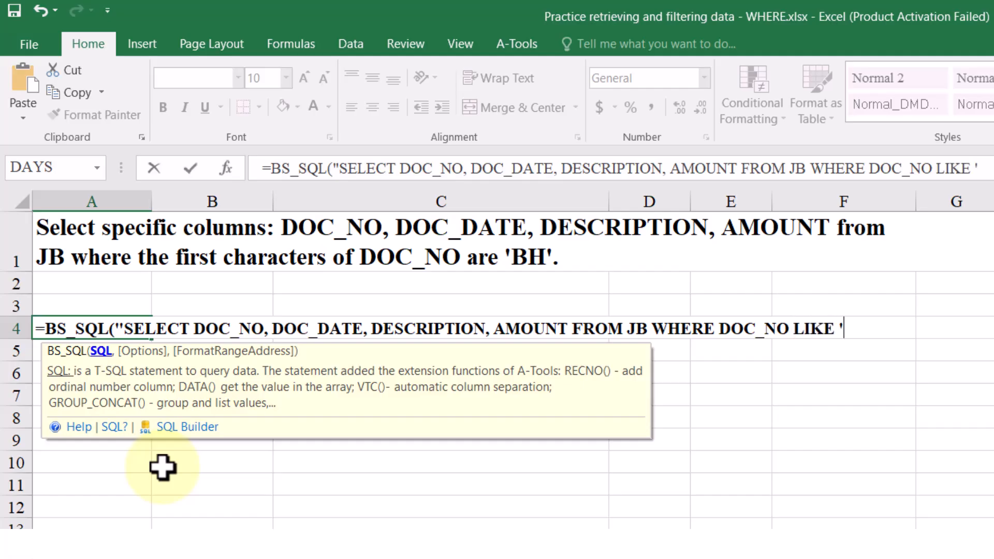
{"action": "type", "text": "BH%"}
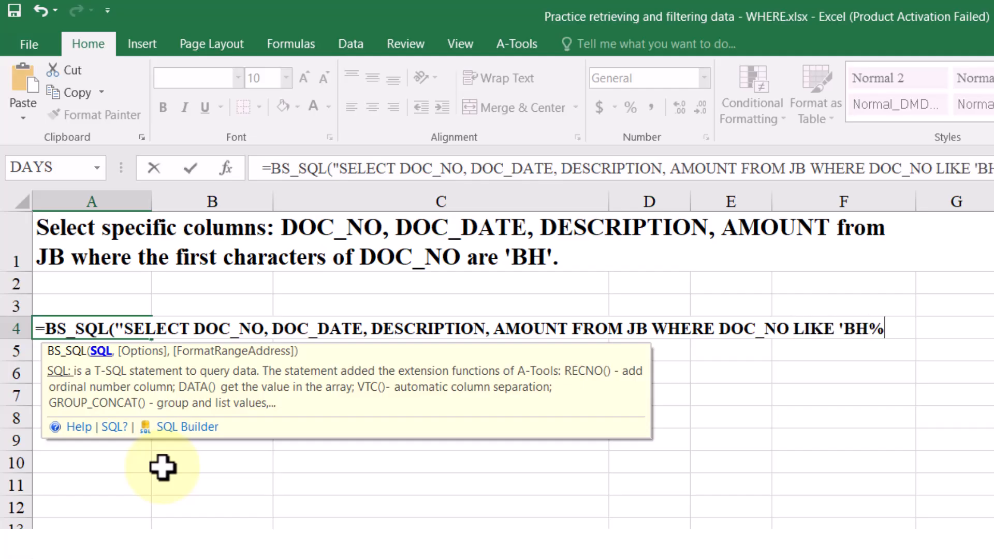
{"action": "type", "text": "'\")"}
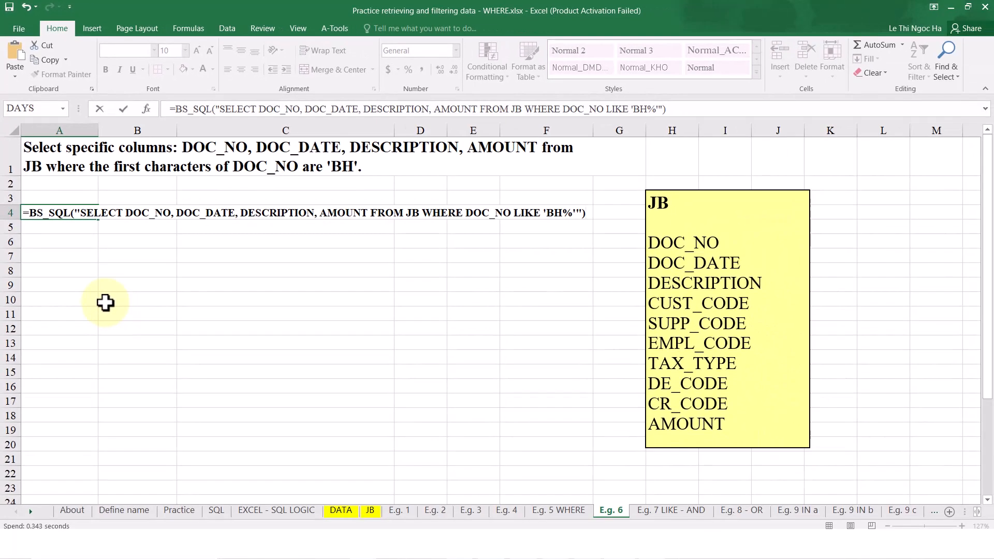
{"action": "key", "text": "Return"}
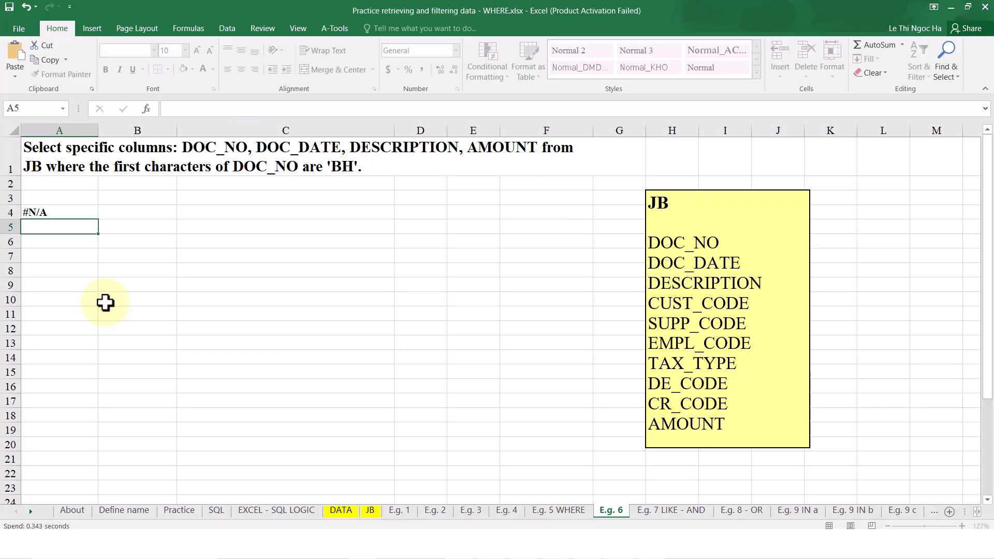
{"action": "left_click_drag", "start_coordinate": [58, 233], "coordinate": [49, 430]}
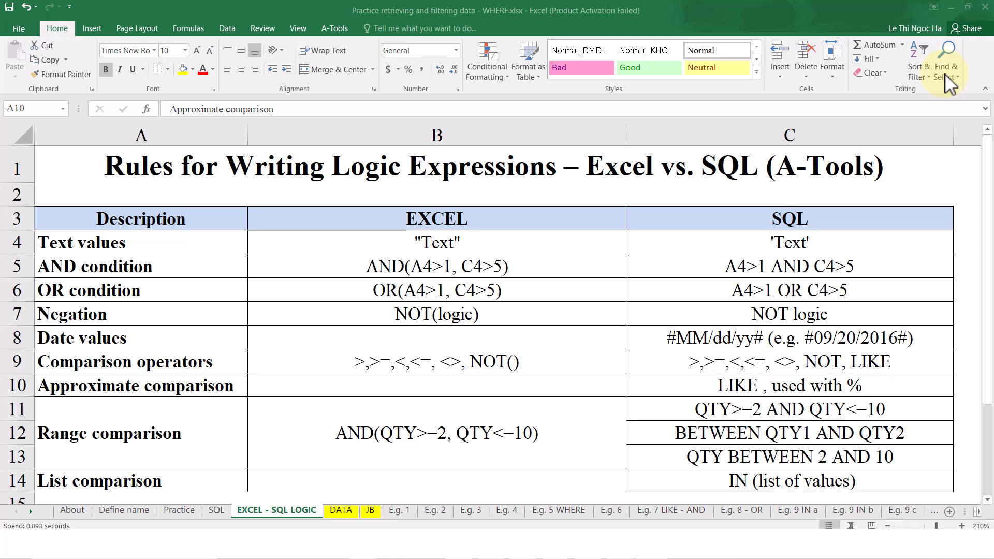
Compare how text values and AND conditions are written in Excel and SQL on the EXCEL - SQL LOGIC sheet, and review the SQL column
{"action": "left_click", "coordinate": [832, 171]}
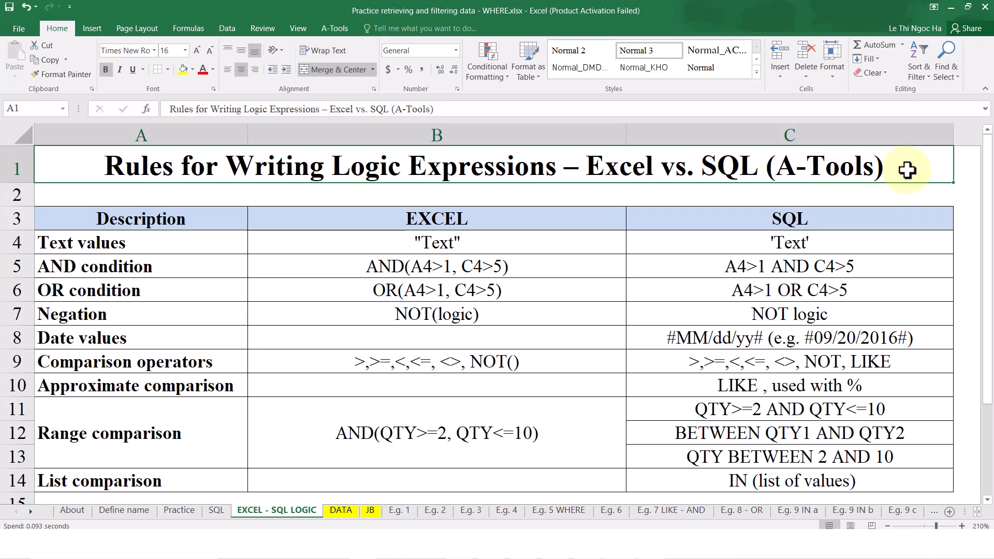
{"action": "left_click", "coordinate": [536, 247]}
{"action": "left_click", "coordinate": [759, 239]}
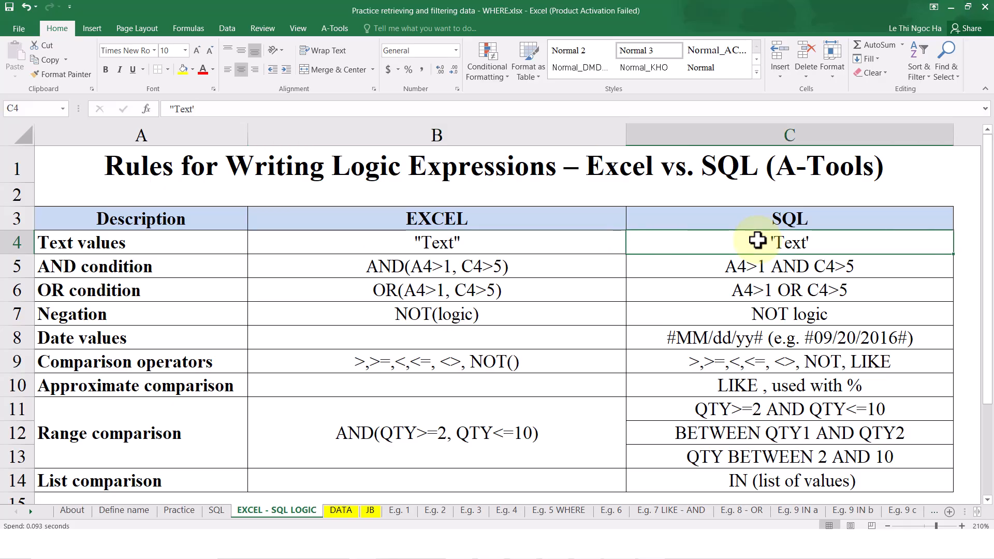
{"action": "left_click", "coordinate": [688, 273]}
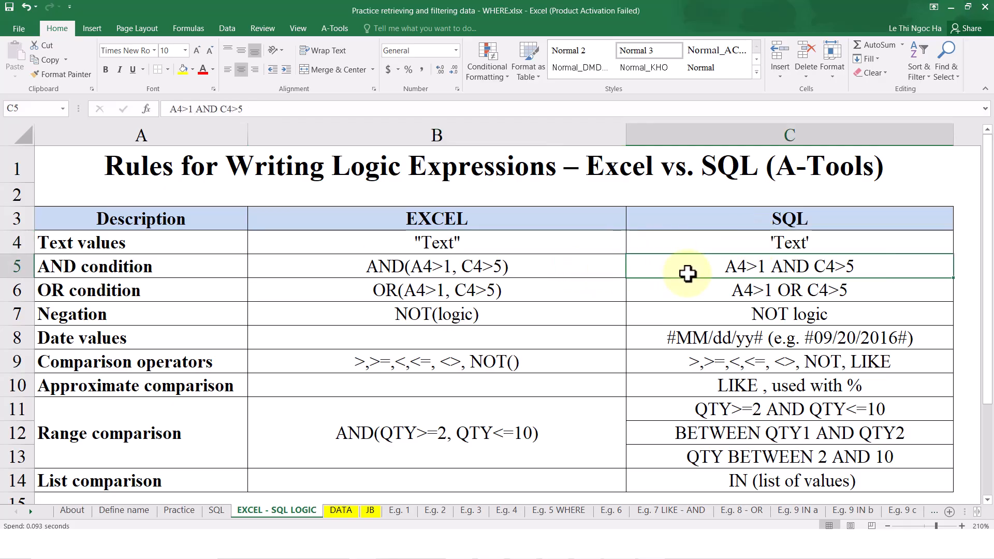
{"action": "left_click_drag", "start_coordinate": [850, 215], "coordinate": [868, 477]}
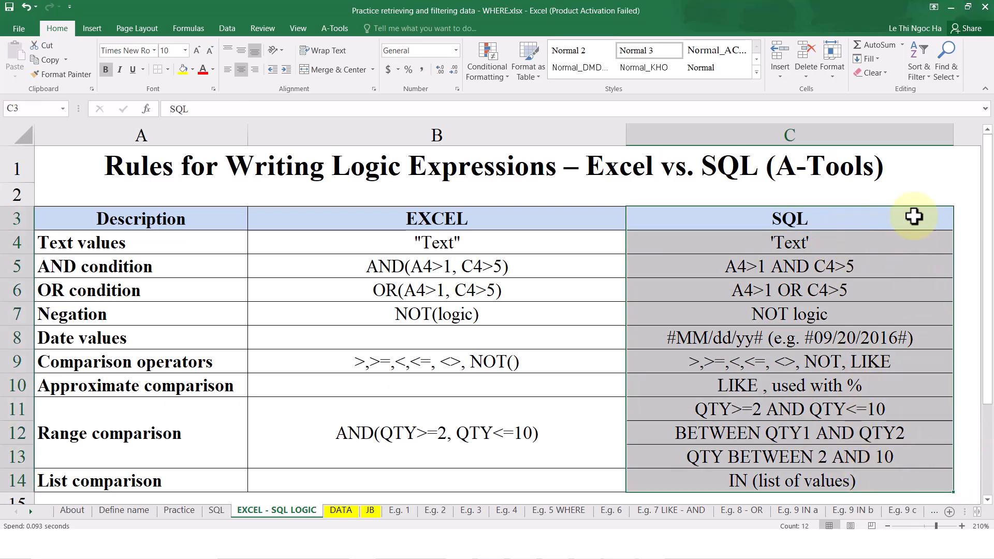
Compare how AND, OR and list conditions are written in Excel and SQL on the EXCEL - SQL LOGIC sheet
{"action": "left_click", "coordinate": [916, 191]}
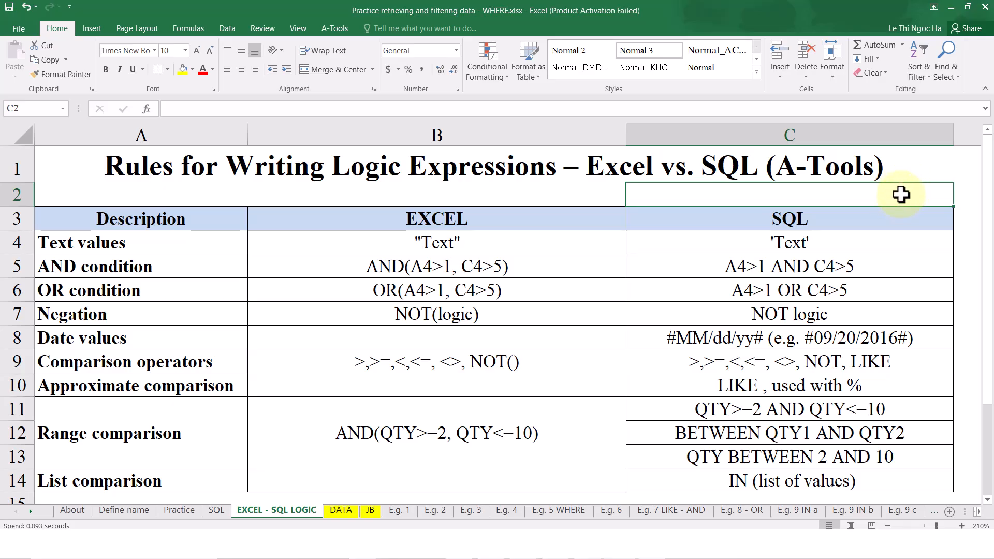
{"action": "left_click_drag", "start_coordinate": [586, 263], "coordinate": [698, 261]}
{"action": "left_click_drag", "start_coordinate": [590, 287], "coordinate": [714, 291]}
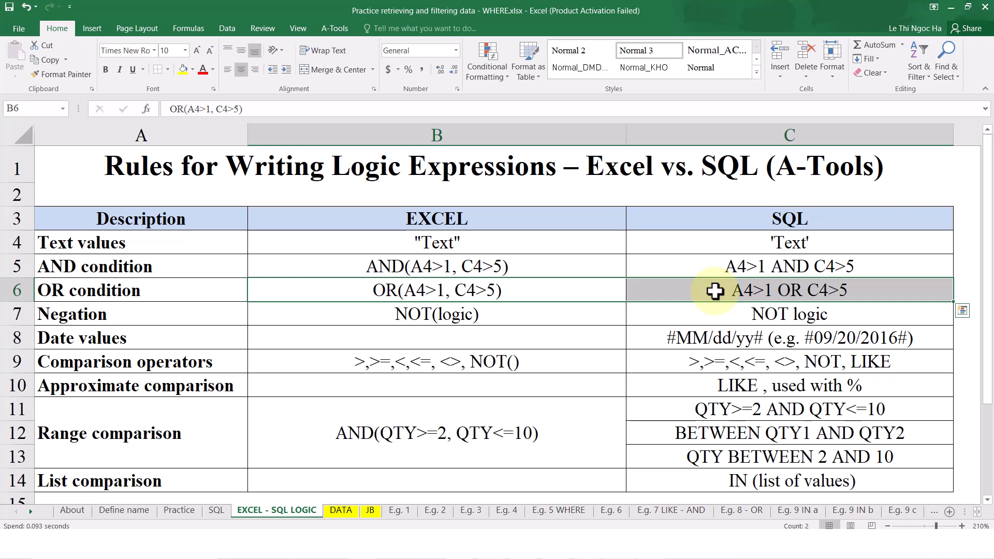
{"action": "left_click_drag", "start_coordinate": [590, 482], "coordinate": [690, 488]}
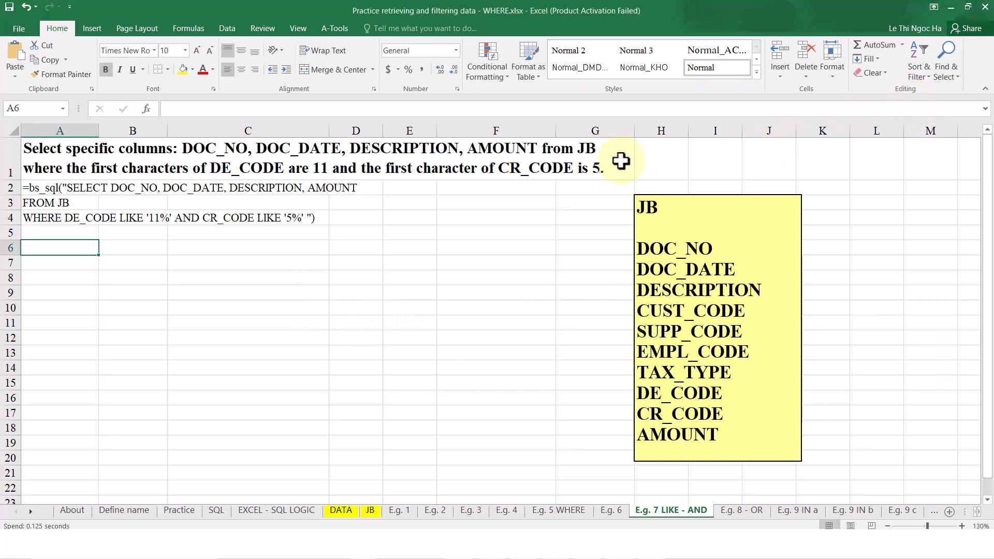
Enter =BS_SQL("SELECT DOC_NO, DOC_DATE, DESCRIPTION, AMOUNT FROM JB WHERE DE_CODE LIKE '11%' AND CR_CODE LIKE '5%'") in cell A6 of the E.g. 7 LIKE - AND sheet
{"action": "left_click", "coordinate": [620, 161]}
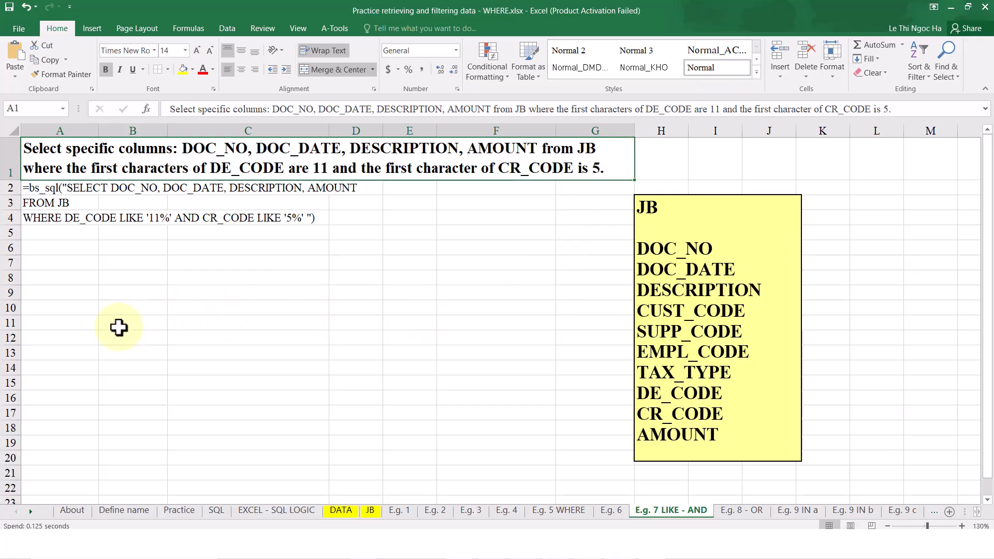
{"action": "left_click", "coordinate": [81, 253]}
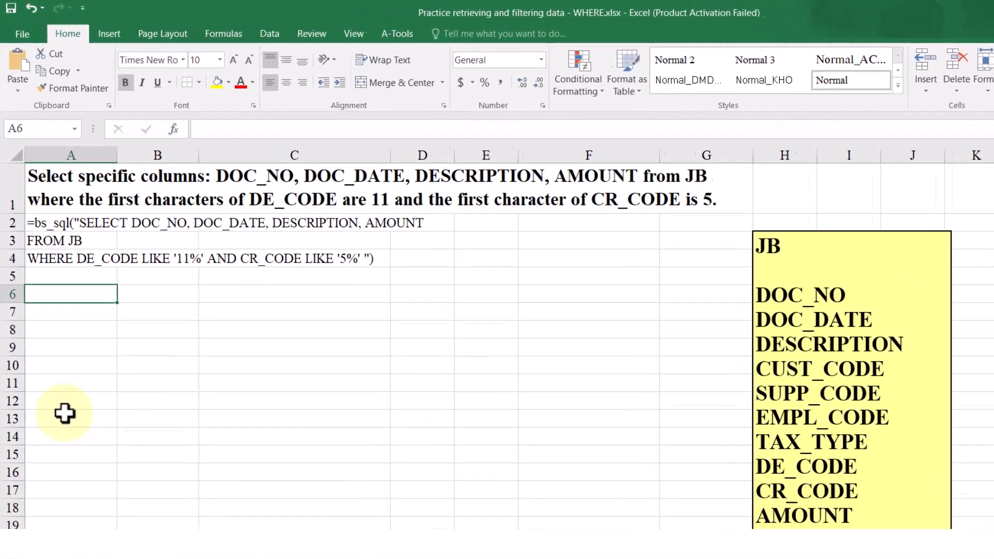
{"action": "type", "text": "=BS_SQL("}
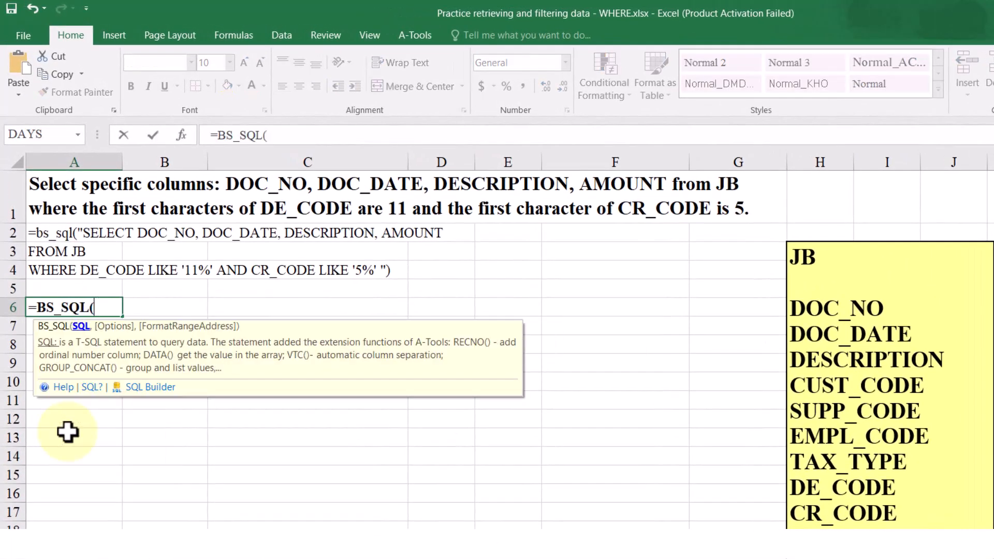
{"action": "type", "text": "\"SELECT"}
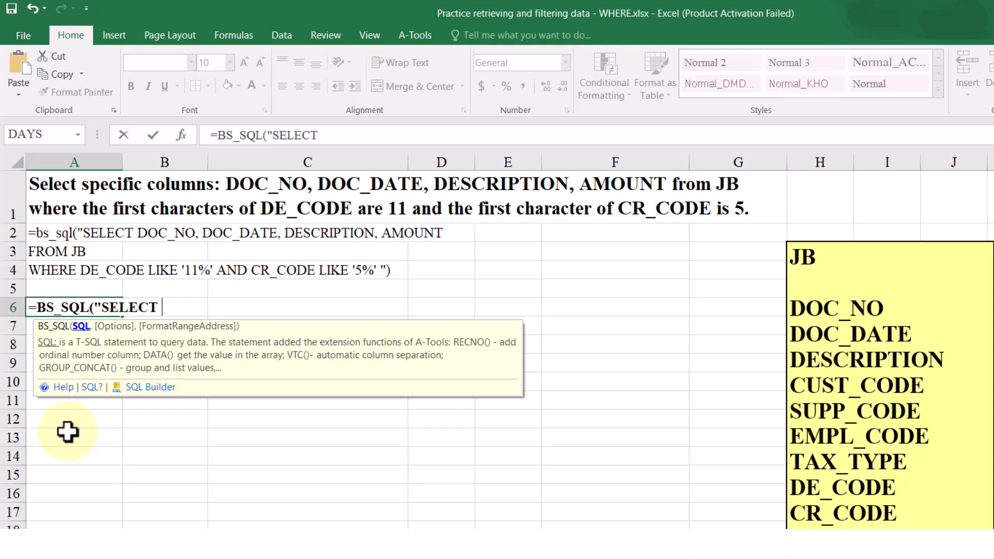
{"action": "type", "text": "DOC_NO, DOC_DATE, DESCRIPTION, AMOUNT"}
{"action": "type", "text": "FROM "}
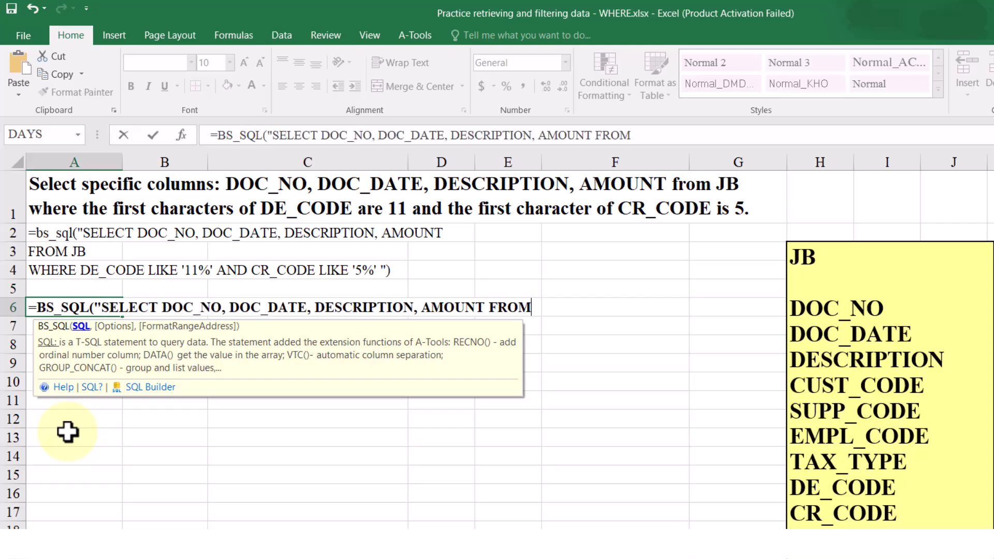
{"action": "type", "text": "JB WHERE"}
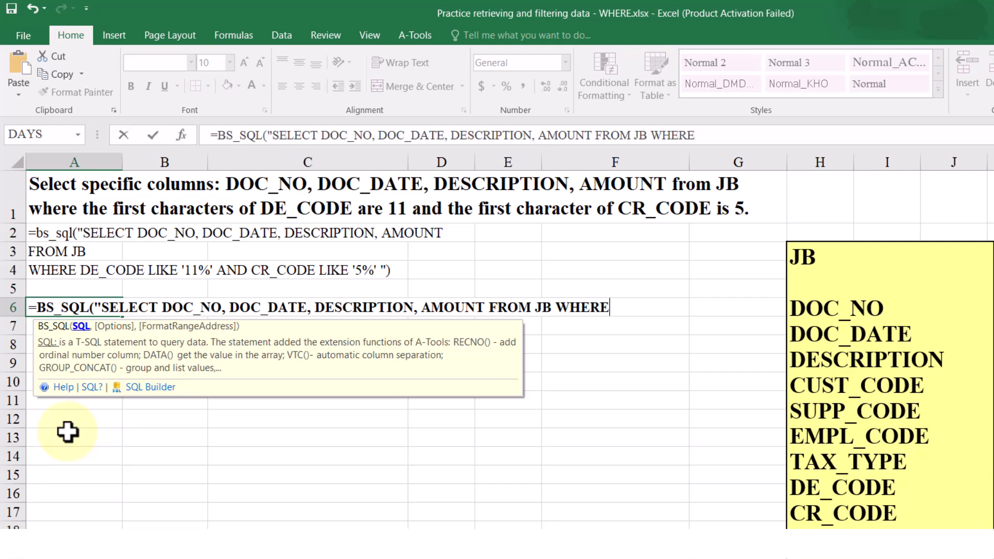
{"action": "type", "text": " DECODE LIK"}
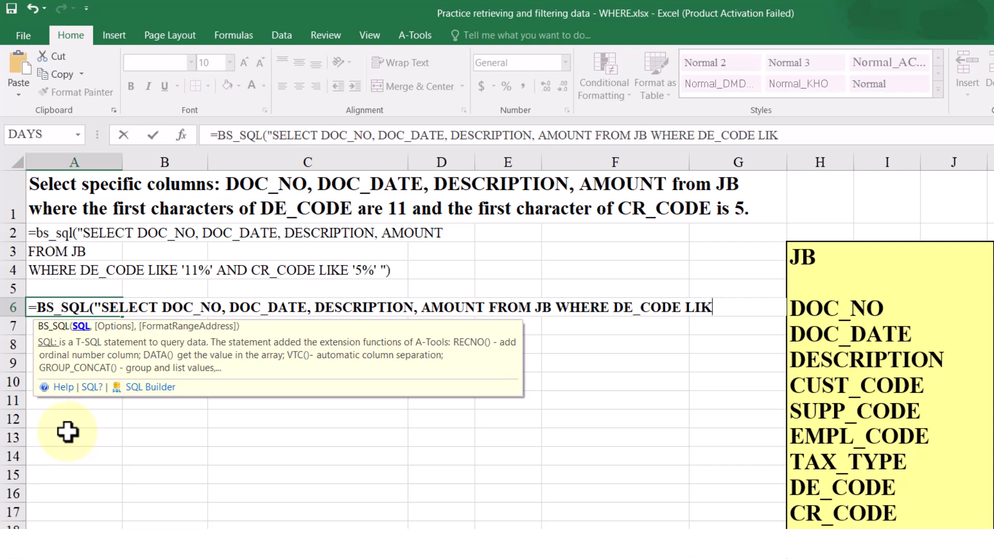
{"action": "type", "text": "E '11%' AND CR_CODE "}
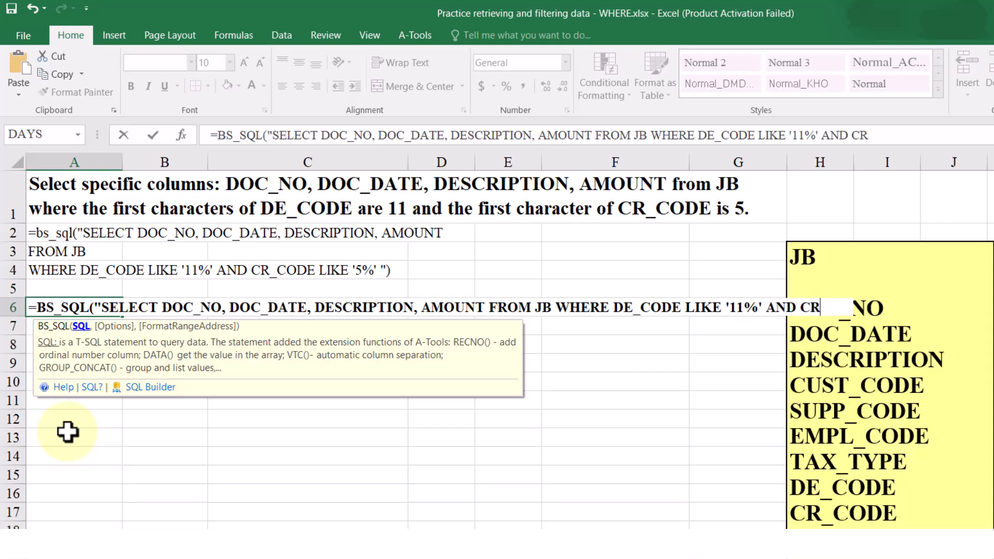
{"action": "type", "text": "LIKE '5%'\")"}
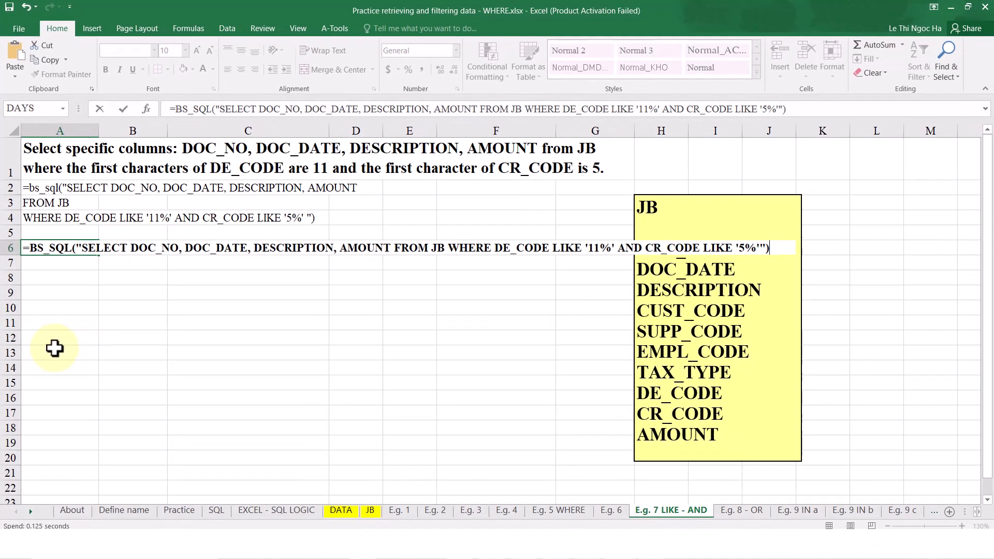
{"action": "key", "text": "Return"}
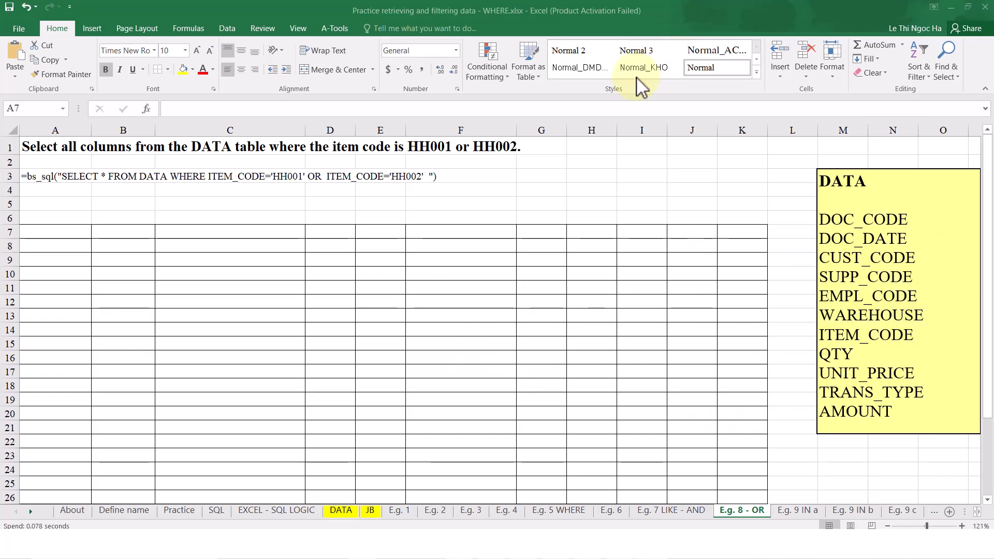
Enter =BS_SQL("SELECT * FROM DATA WHERE ITEM_CODE='HH001' OR ITEM_CODE='HH002'") in cell A7 of the E.g. 8 - OR sheet and check the ITEM_CODE column
{"action": "left_click", "coordinate": [60, 150]}
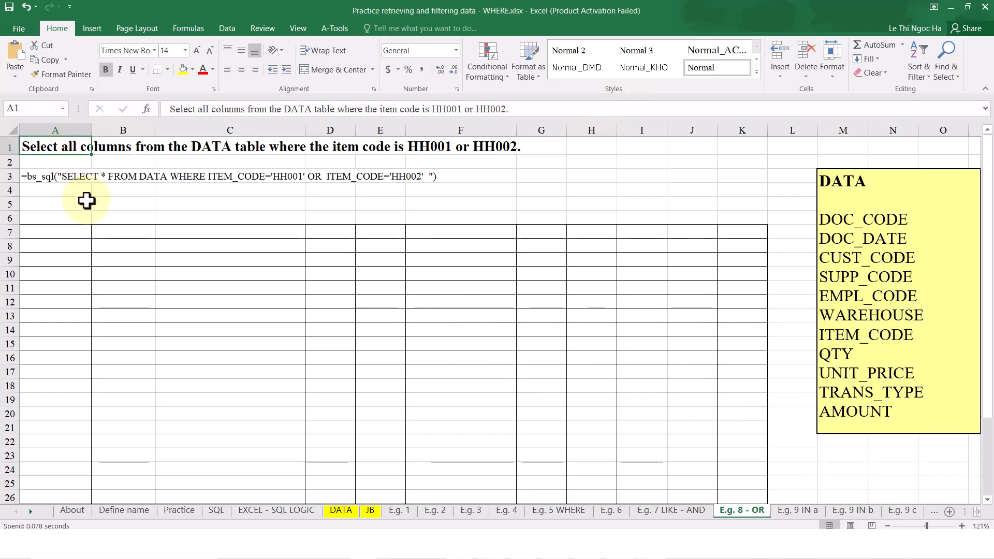
{"action": "left_click", "coordinate": [69, 236]}
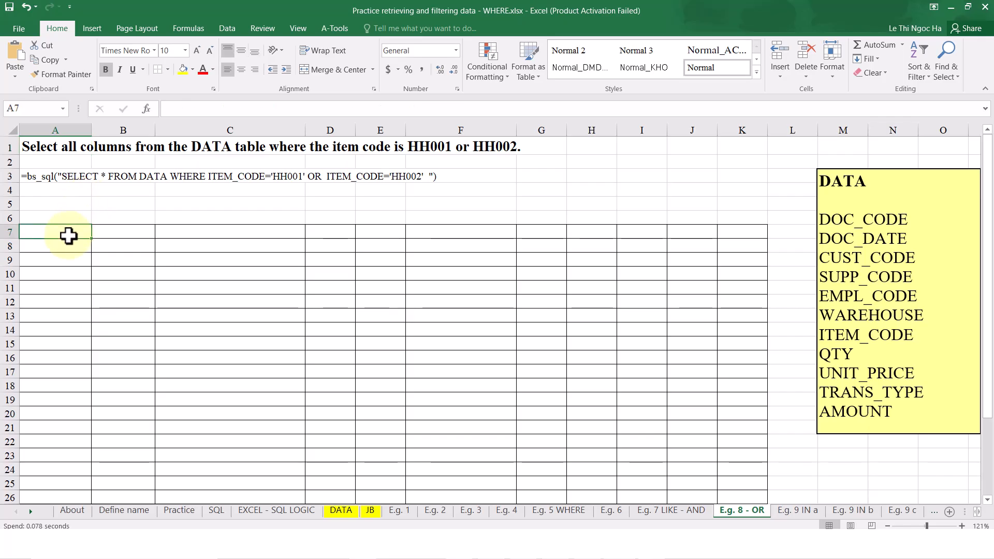
{"action": "type", "text": "=BS_SQL"}
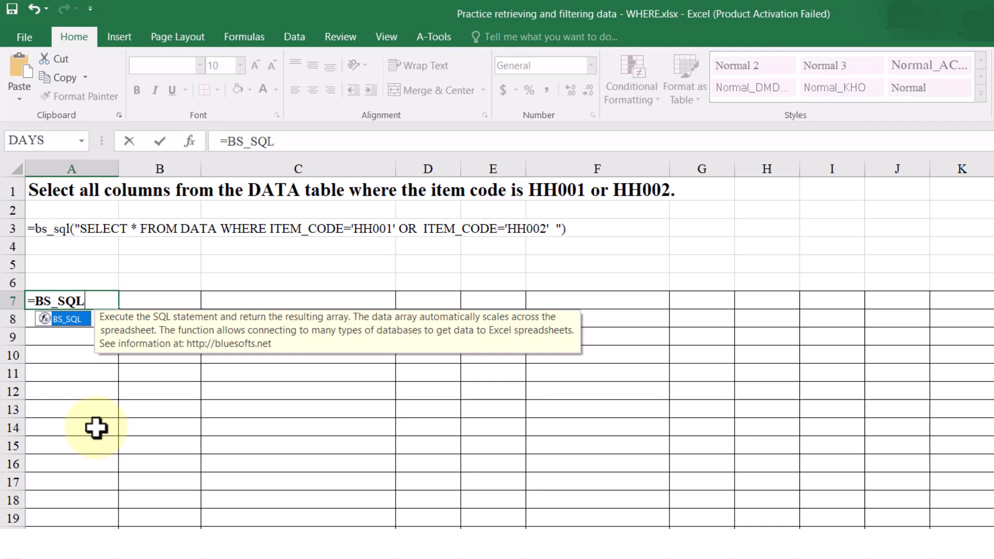
{"action": "type", "text": "(\"SLE"}
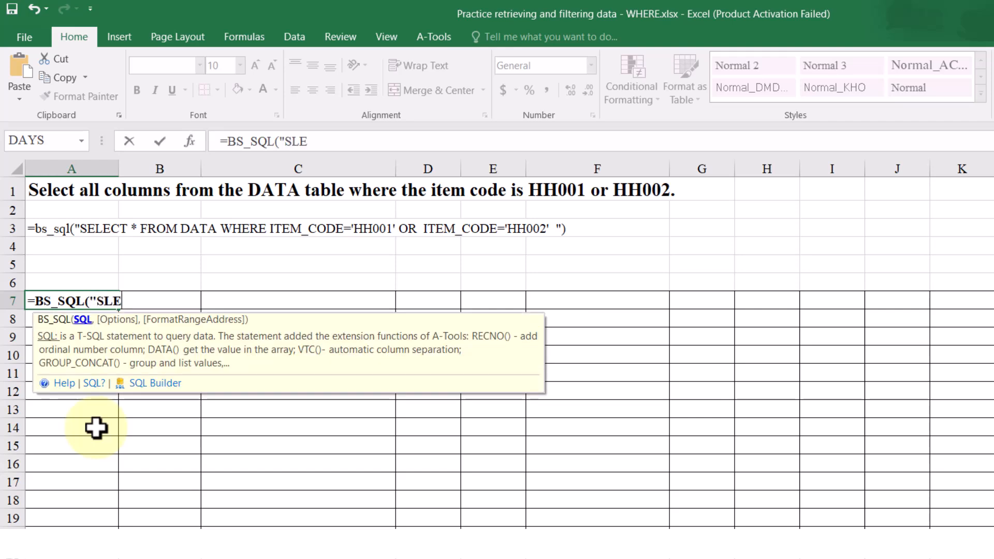
{"action": "key", "text": "BackSpace"}
{"action": "key", "text": "BackSpace"}
{"action": "type", "text": "ELECT "}
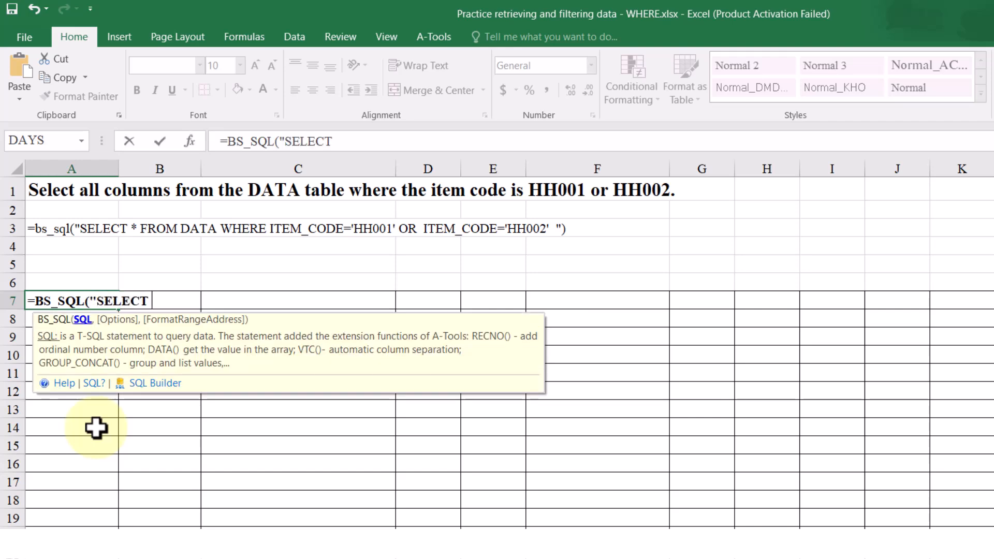
{"action": "type", "text": "* FRO"}
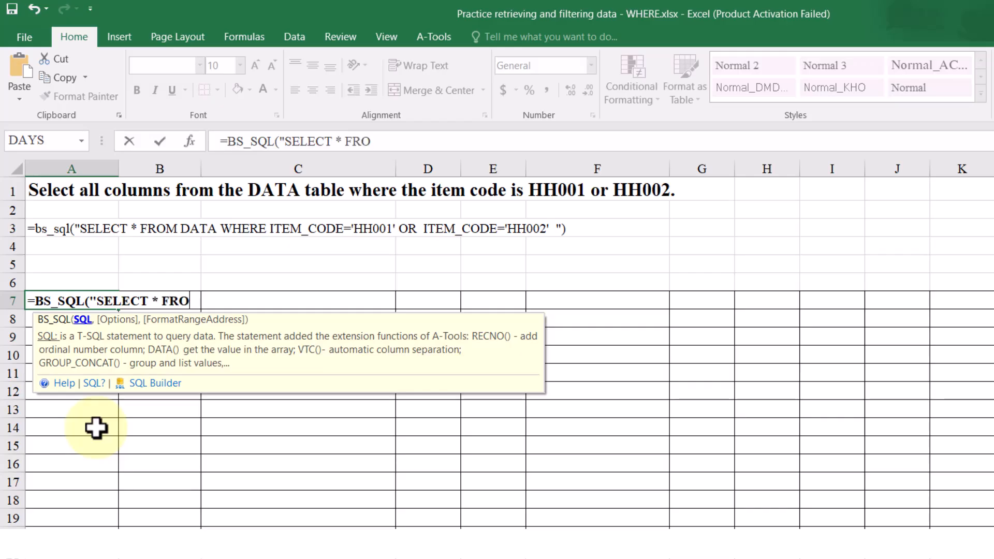
{"action": "type", "text": "M DATA WH"}
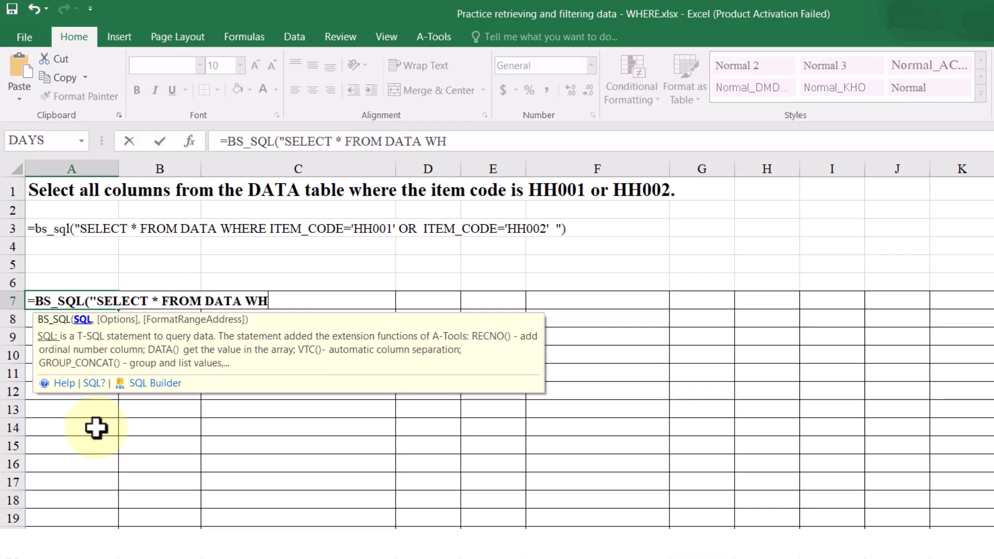
{"action": "type", "text": "ERE ITEM"}
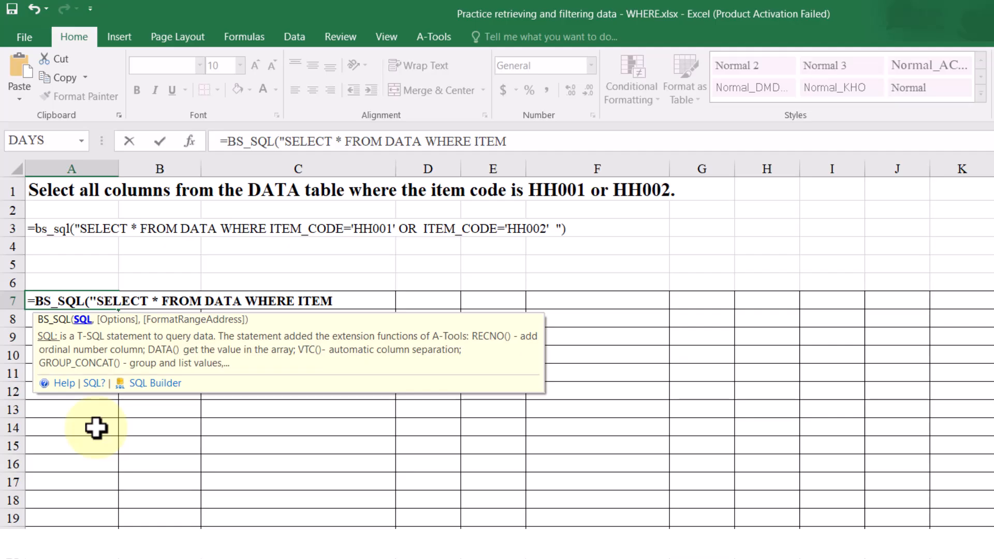
{"action": "type", "text": "_CODE"}
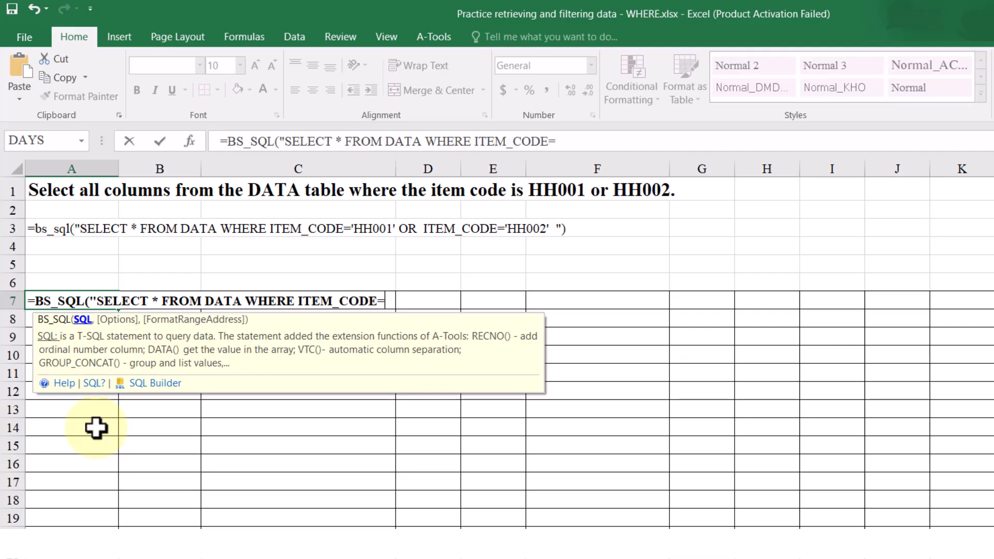
{"action": "type", "text": "='HH001' OR ITEM"}
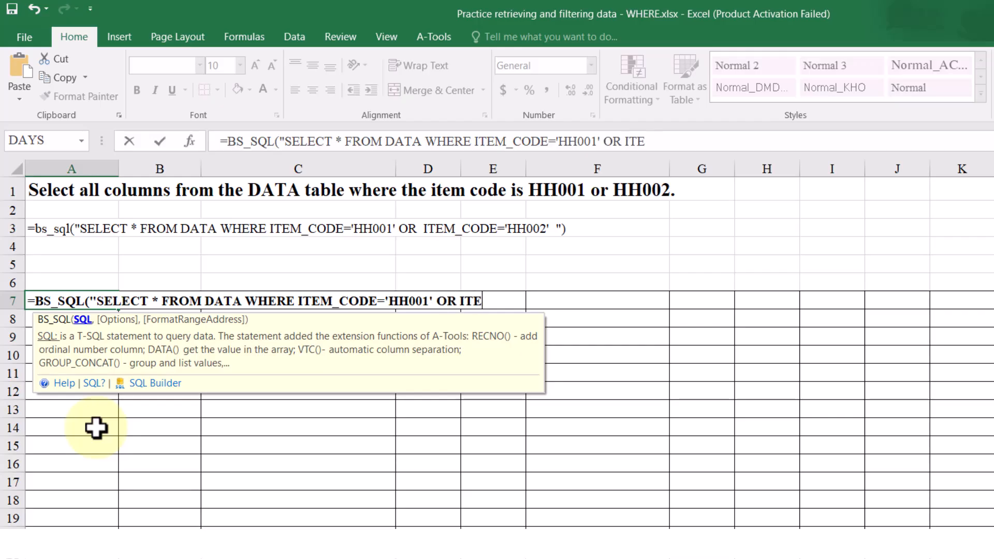
{"action": "type", "text": "_CODE"}
{"action": "type", "text": "='HH002'\")"}
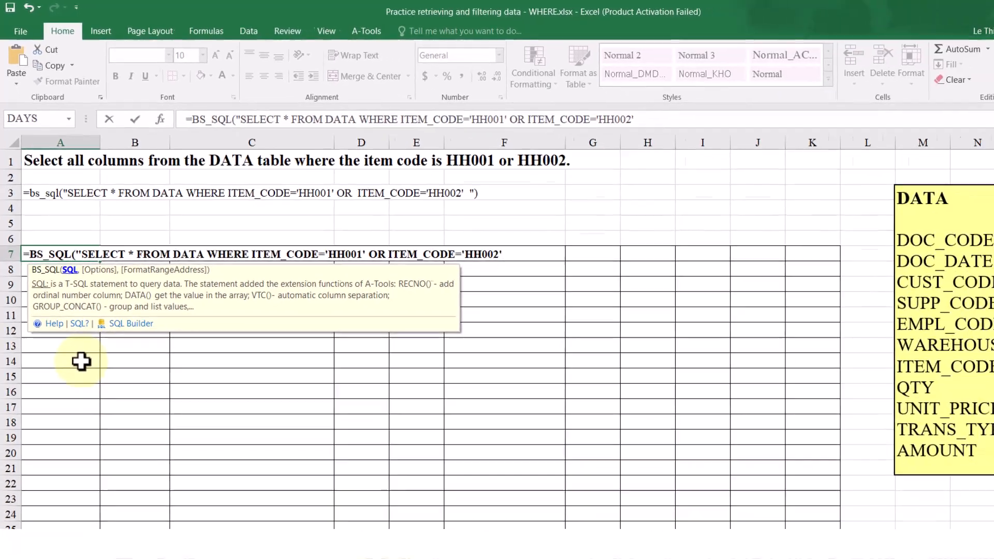
{"action": "key", "text": "Return"}
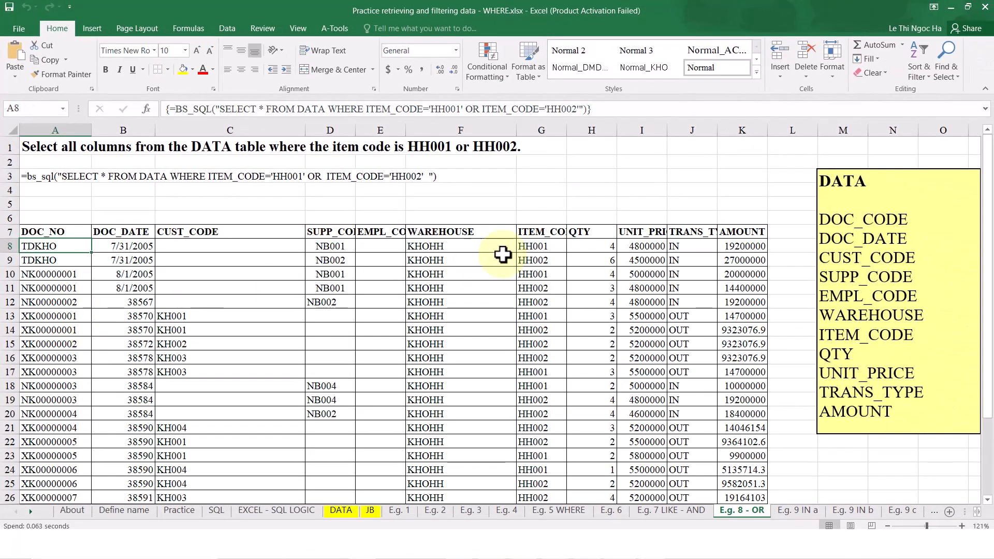
{"action": "left_click_drag", "start_coordinate": [545, 233], "coordinate": [541, 330]}
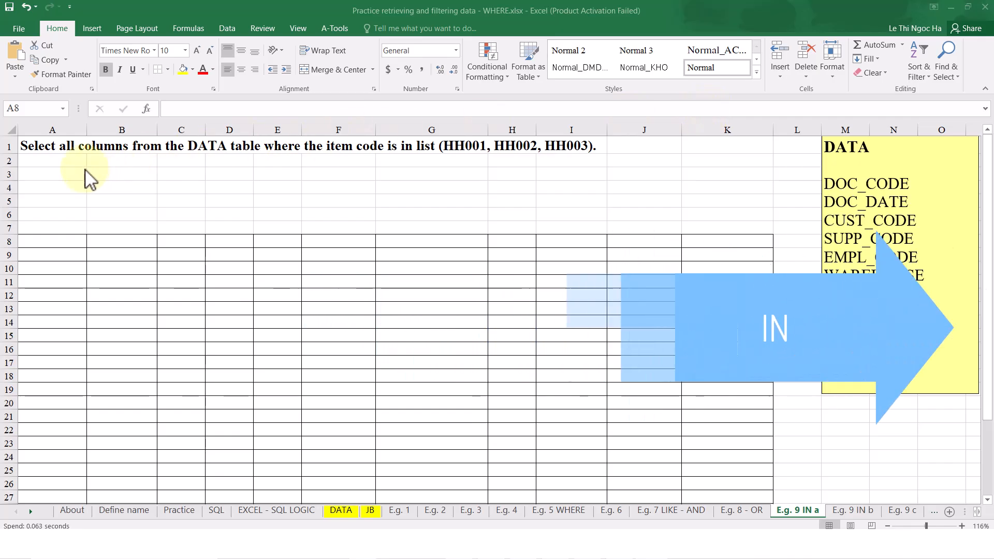
Enter =BS_SQL("SELECT * FROM DATA WHERE ITEM_CODE IN ('HH001','HH002','HH003')") in cell A8 of the E.g. 9 IN a sheet and look through the returned rows
{"action": "left_click", "coordinate": [55, 148]}
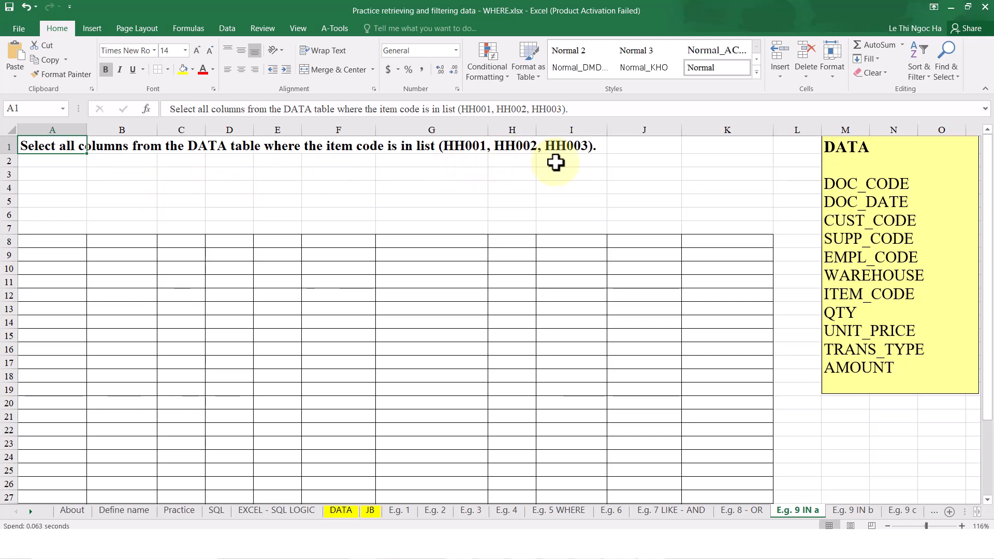
{"action": "left_click", "coordinate": [49, 242]}
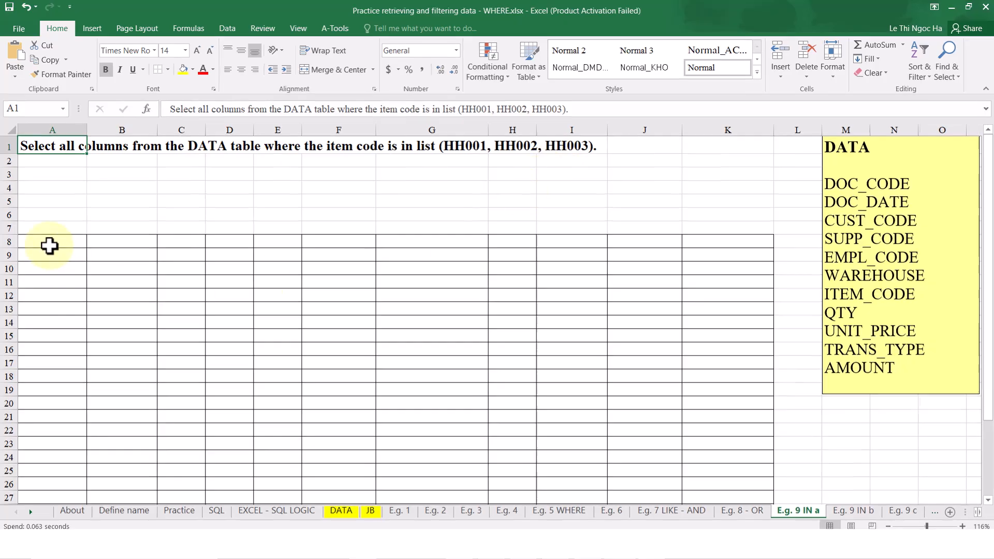
{"action": "type", "text": "=B"}
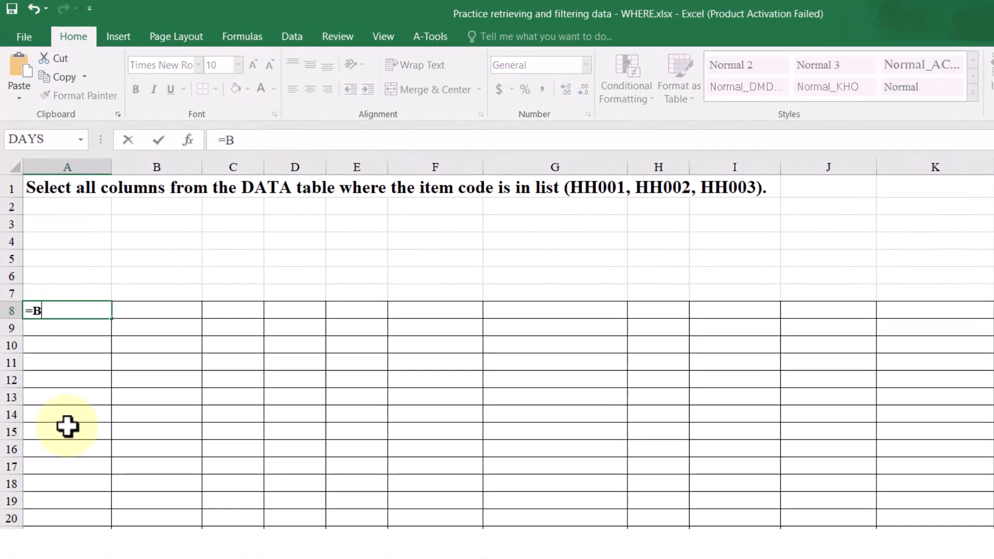
{"action": "type", "text": "S_SQL("}
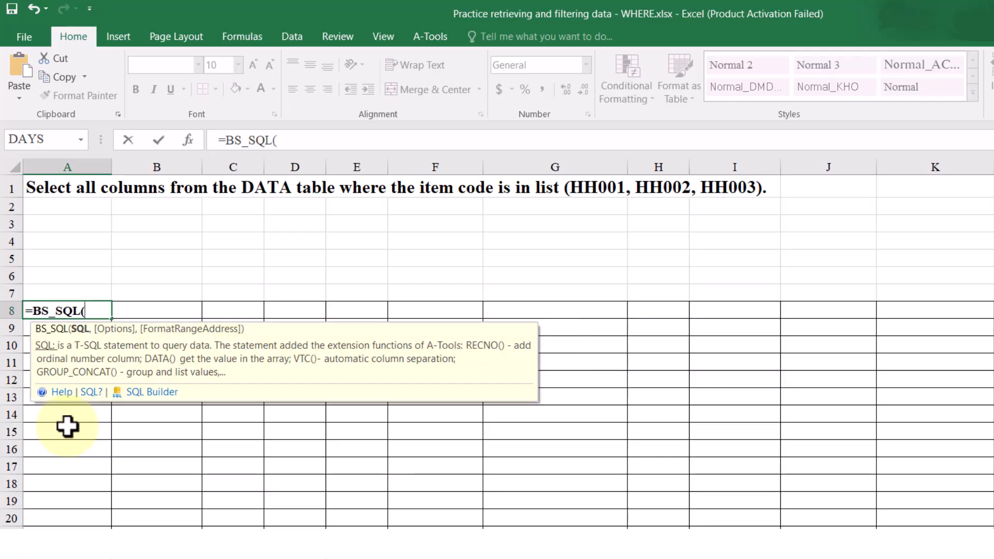
{"action": "type", "text": "\"SELE"}
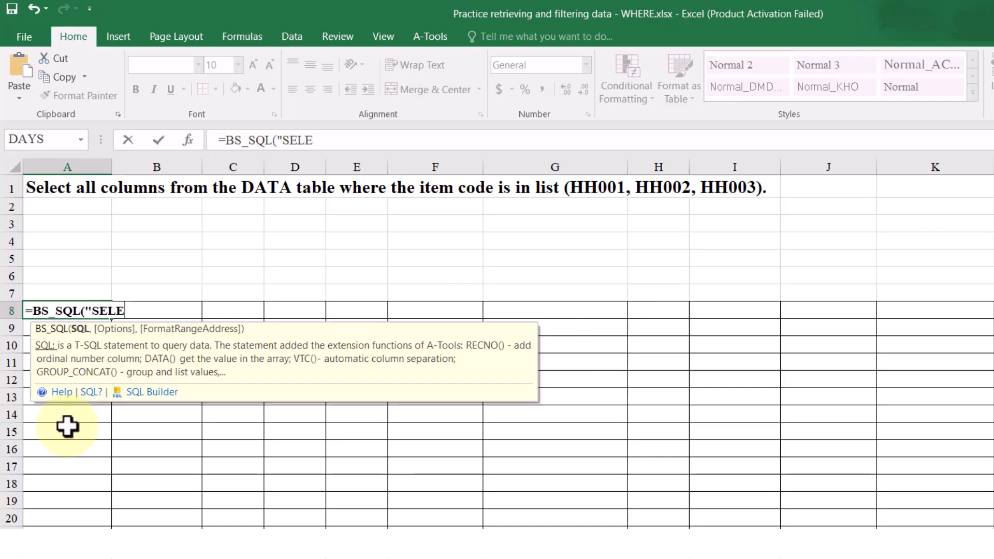
{"action": "type", "text": "CT * FRO"}
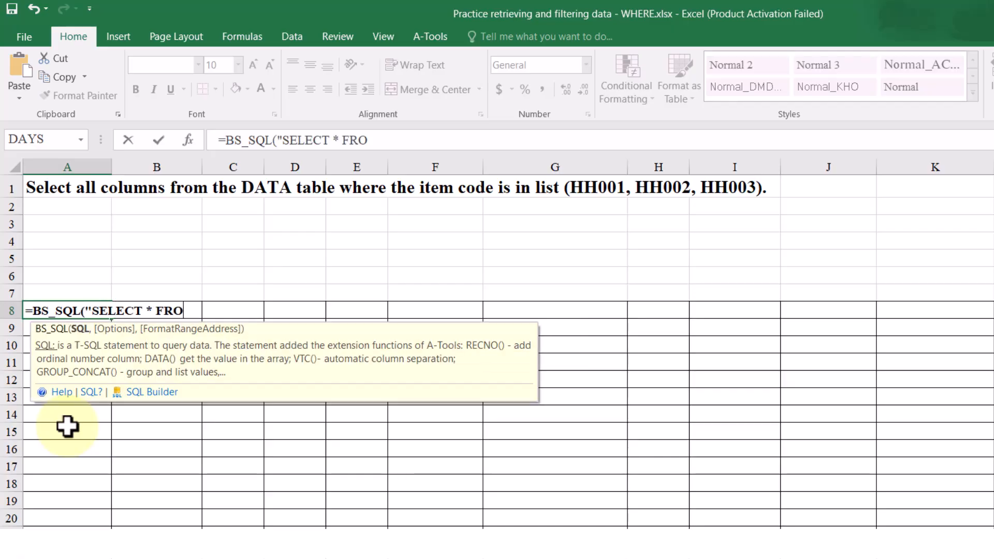
{"action": "type", "text": "M DÂTA WHE"}
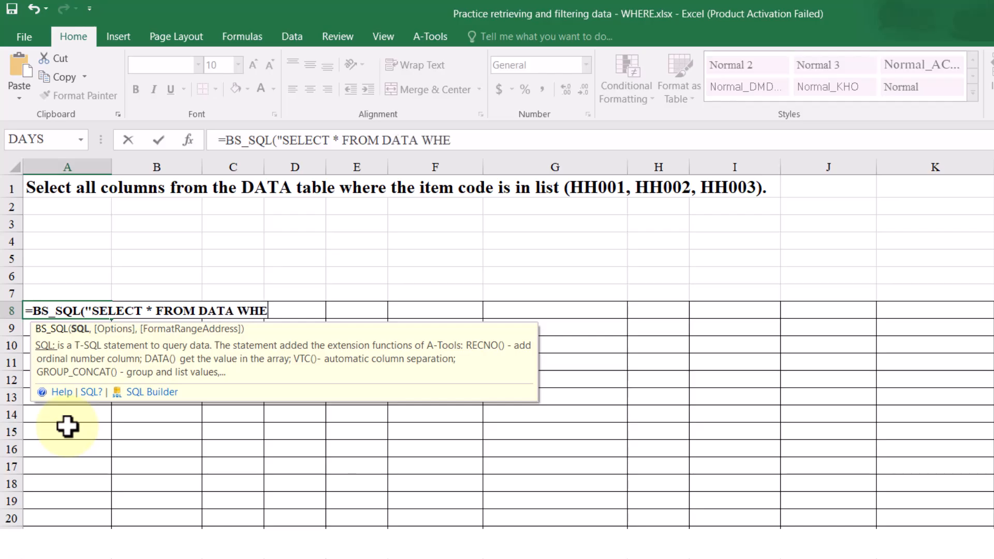
{"action": "type", "text": "RE ITEM_"}
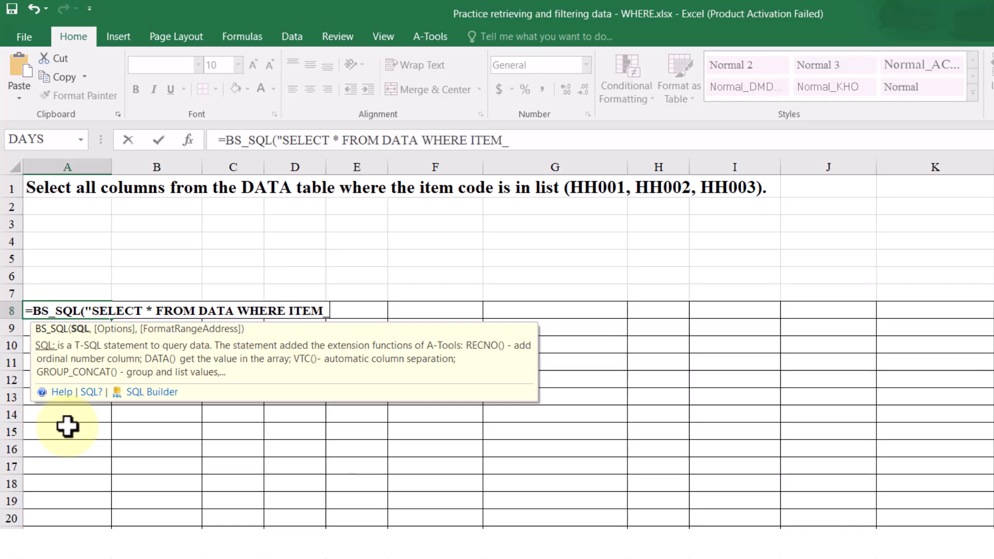
{"action": "type", "text": "CODE IN ('HH001','HH002','HH003"}
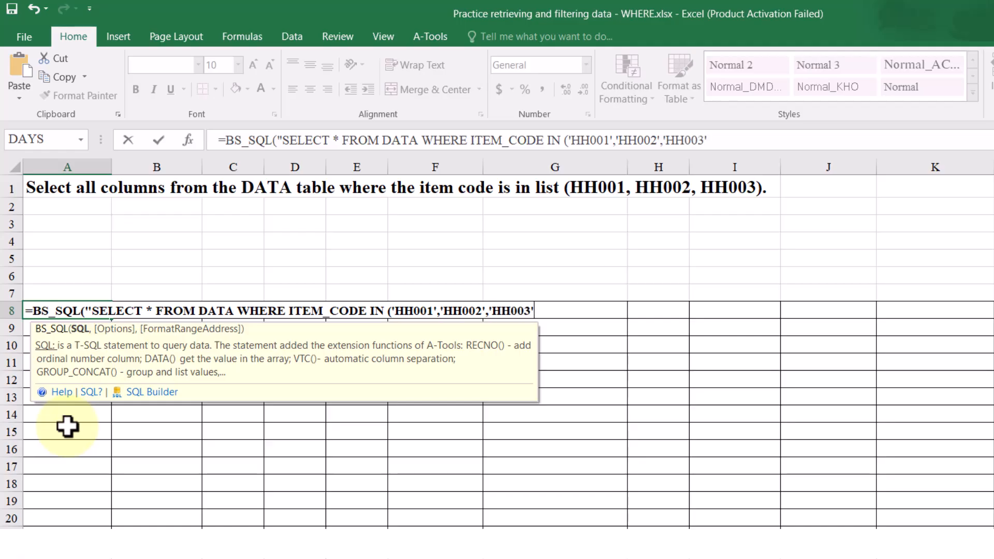
{"action": "type", "text": "')\")"}
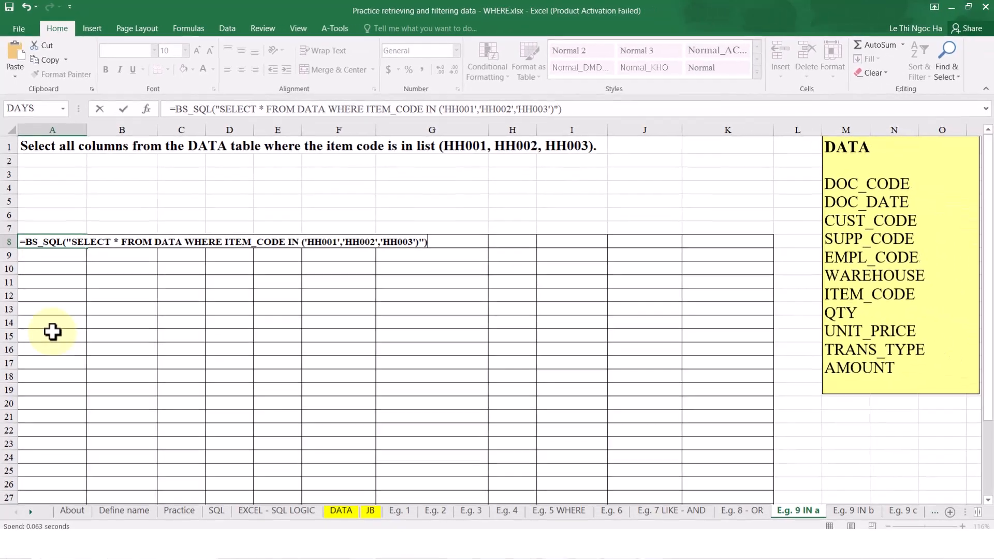
{"action": "key", "text": "Return"}
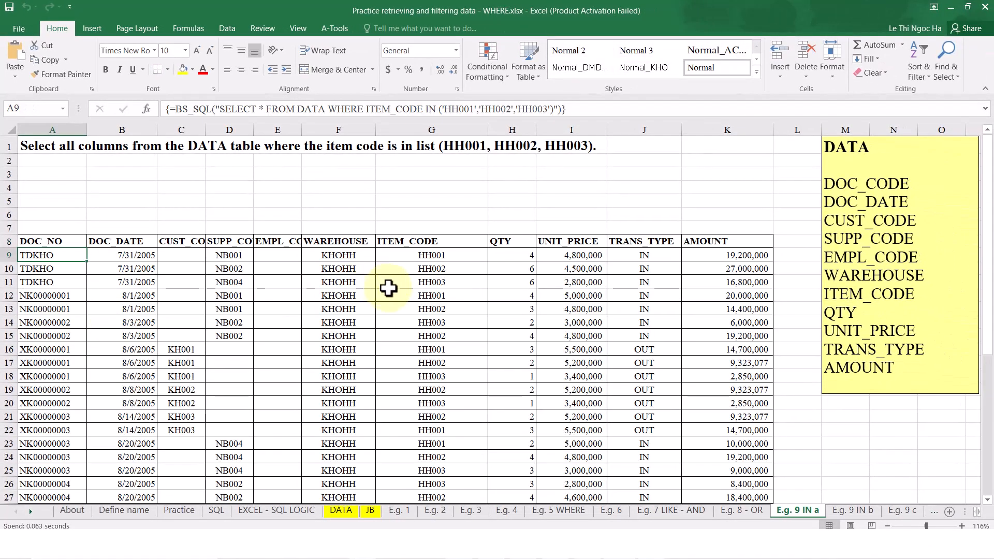
{"action": "scroll", "coordinate": [388, 288], "scroll_direction": "down", "scroll_amount": 5}
{"action": "scroll", "coordinate": [388, 288], "scroll_direction": "down", "scroll_amount": 1}
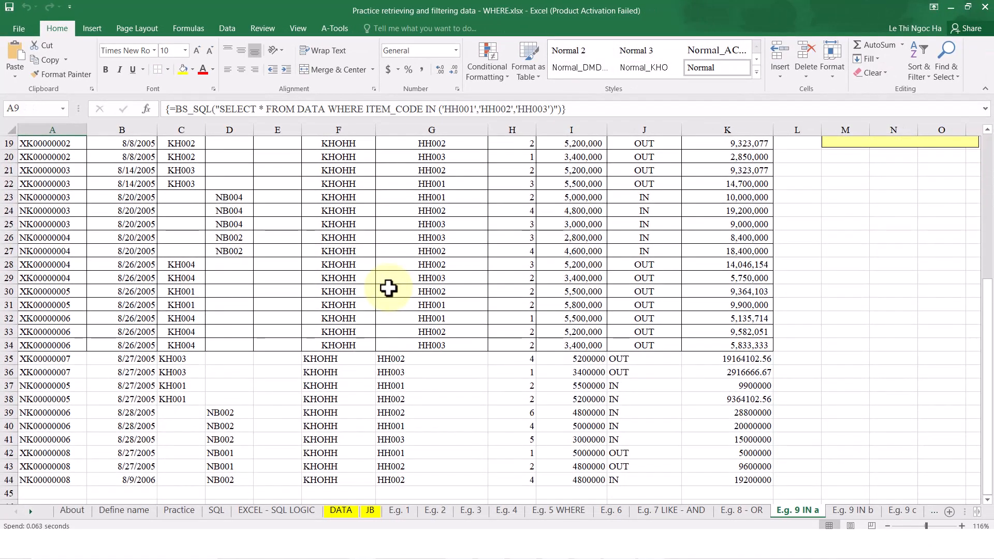
{"action": "scroll", "coordinate": [389, 288], "scroll_direction": "up", "scroll_amount": 6}
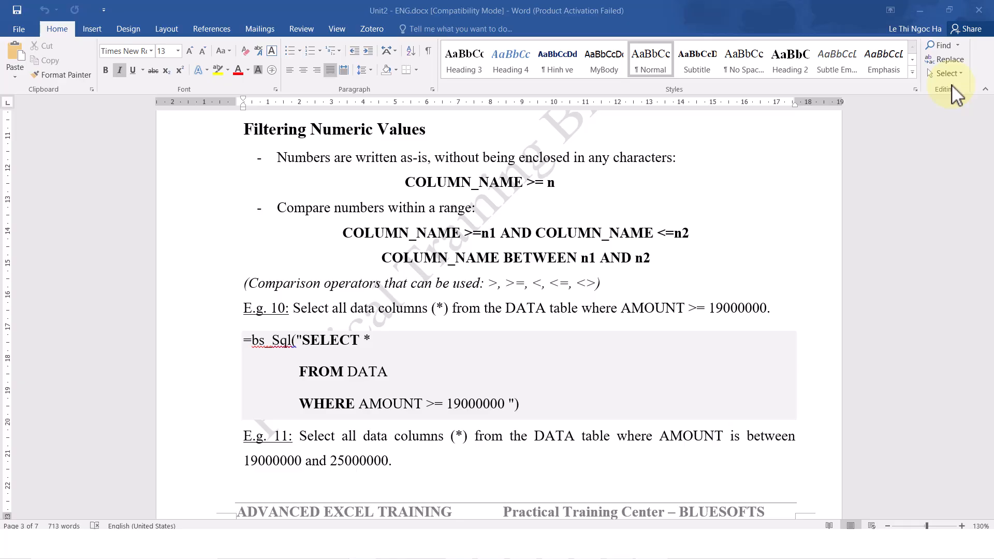
In the Word document Unit2 - ENG.docx, read how single numeric conditions are written under Filtering Numeric Values, highlighting COLUMN_NAME >= n
{"action": "left_click_drag", "start_coordinate": [446, 133], "coordinate": [243, 132]}
{"action": "left_click", "coordinate": [769, 201]}
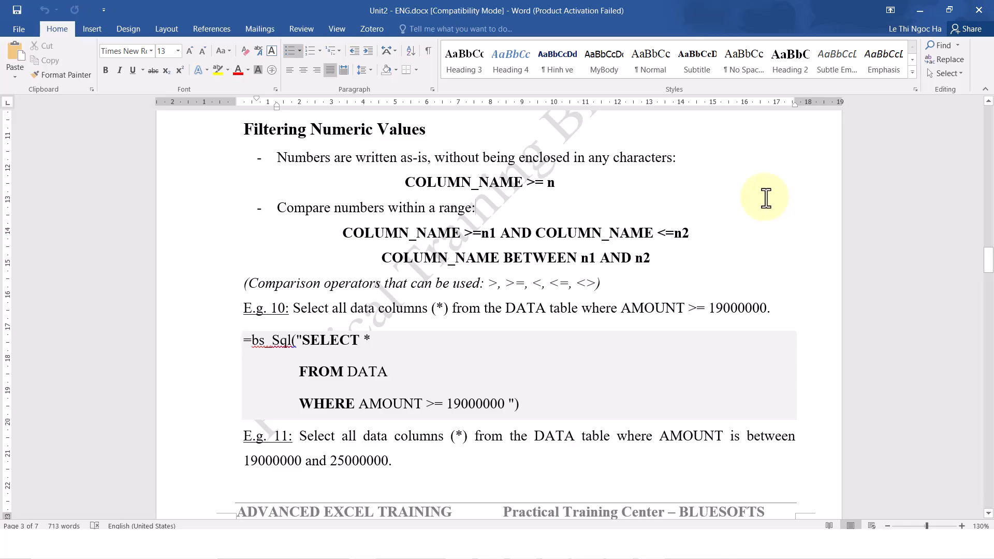
{"action": "left_click_drag", "start_coordinate": [356, 157], "coordinate": [427, 160]}
{"action": "left_click", "coordinate": [735, 199]}
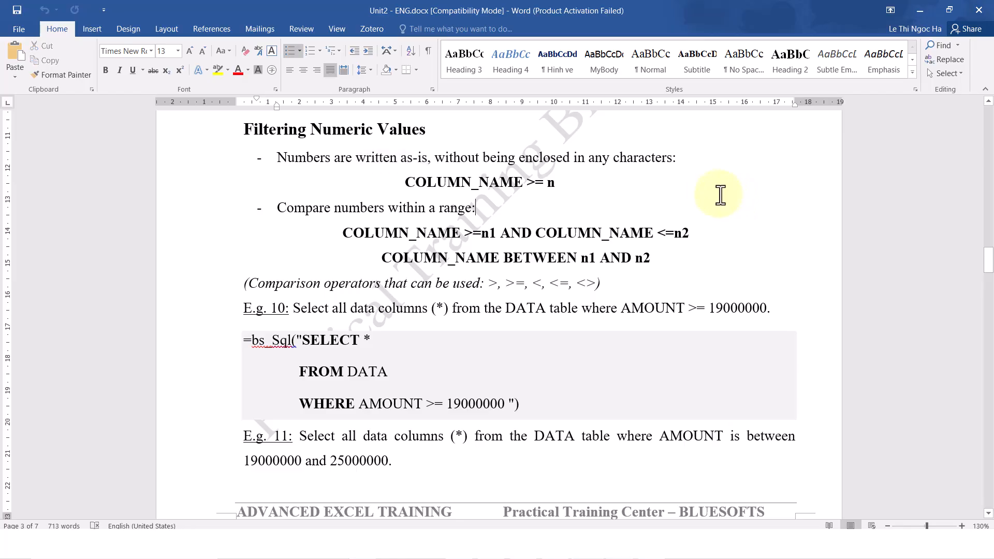
{"action": "left_click_drag", "start_coordinate": [586, 185], "coordinate": [387, 183]}
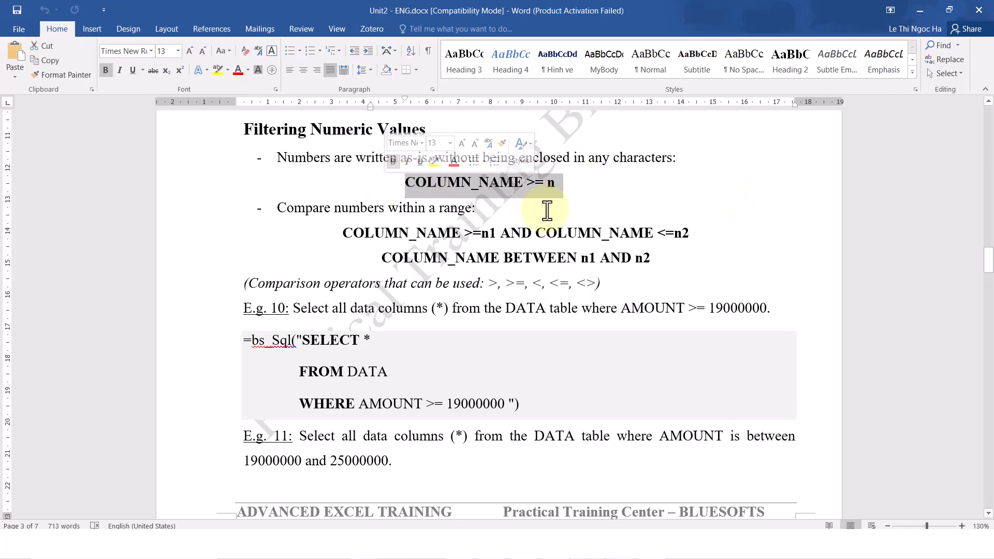
{"action": "left_click", "coordinate": [754, 228]}
Review the numeric range syntax by highlighting the >=n1 AND <=n2 form and the BETWEEN n1 AND n2 form
{"action": "left_click_drag", "start_coordinate": [511, 286], "coordinate": [129, 282]}
{"action": "left_click", "coordinate": [122, 274]}
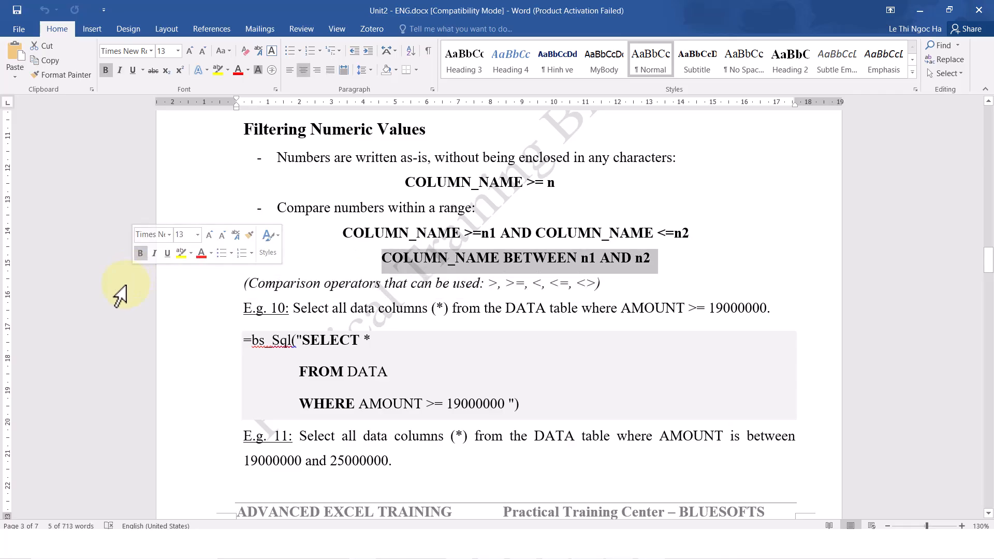
{"action": "left_click", "coordinate": [129, 283]}
{"action": "left_click", "coordinate": [875, 300]}
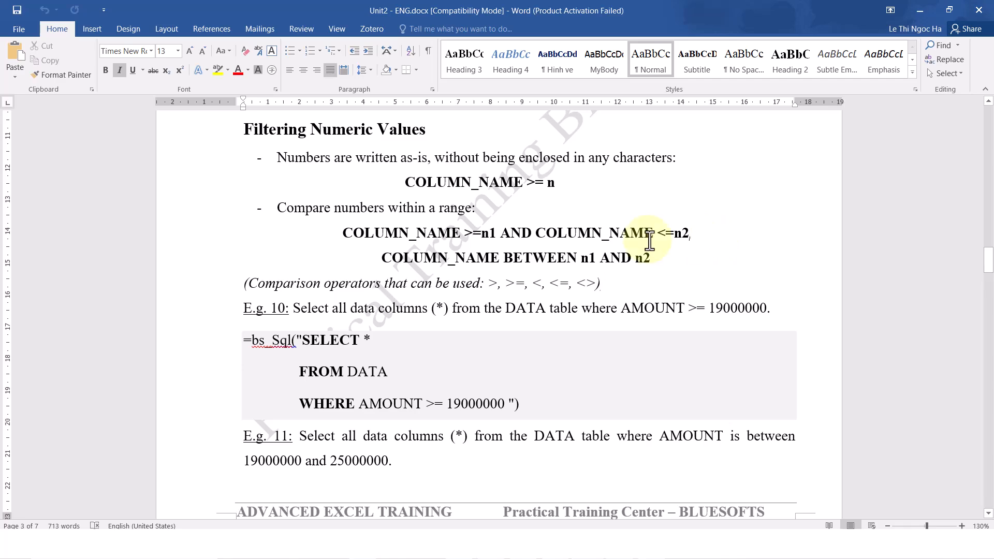
{"action": "left_click_drag", "start_coordinate": [695, 235], "coordinate": [316, 238]}
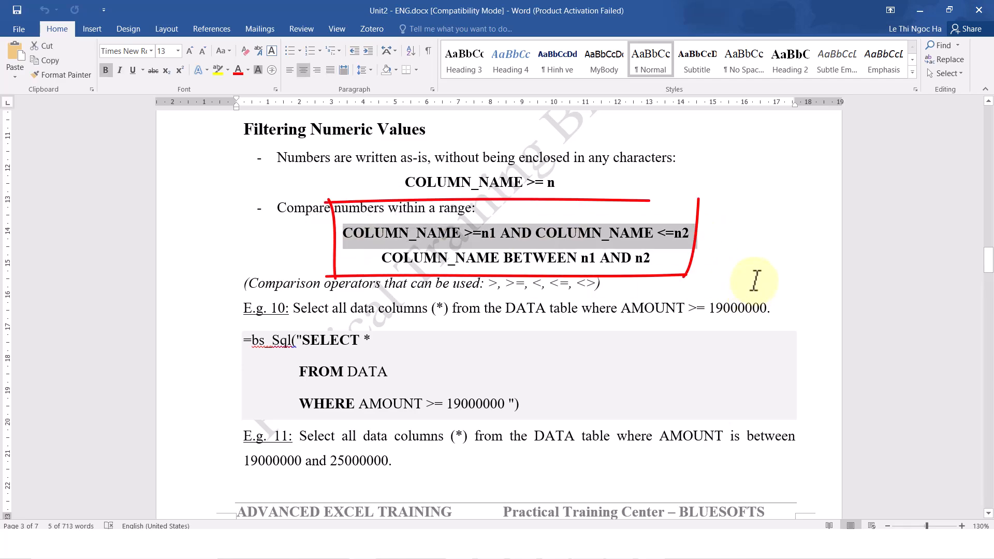
{"action": "left_click_drag", "start_coordinate": [731, 272], "coordinate": [368, 257]}
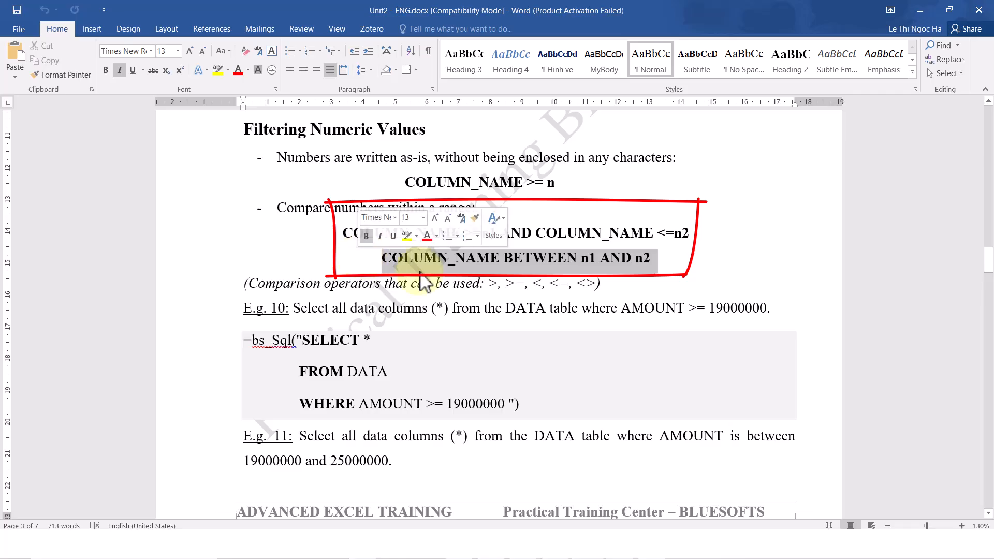
{"action": "left_click", "coordinate": [831, 286]}
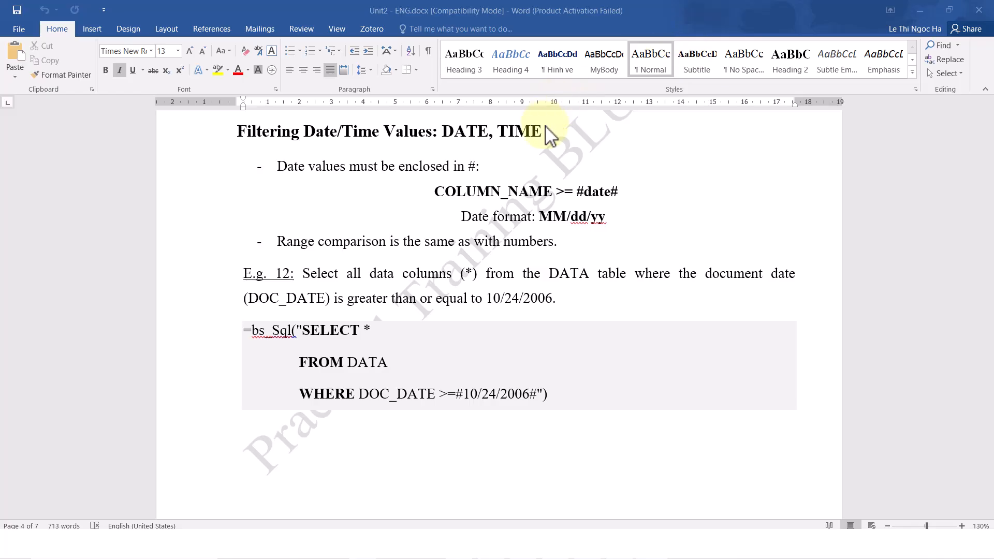
Review the Filtering Date/Time Values section, highlighting the #date# condition, the MM/dd/yy date format and the range comparison rule
{"action": "left_click_drag", "start_coordinate": [553, 132], "coordinate": [216, 130]}
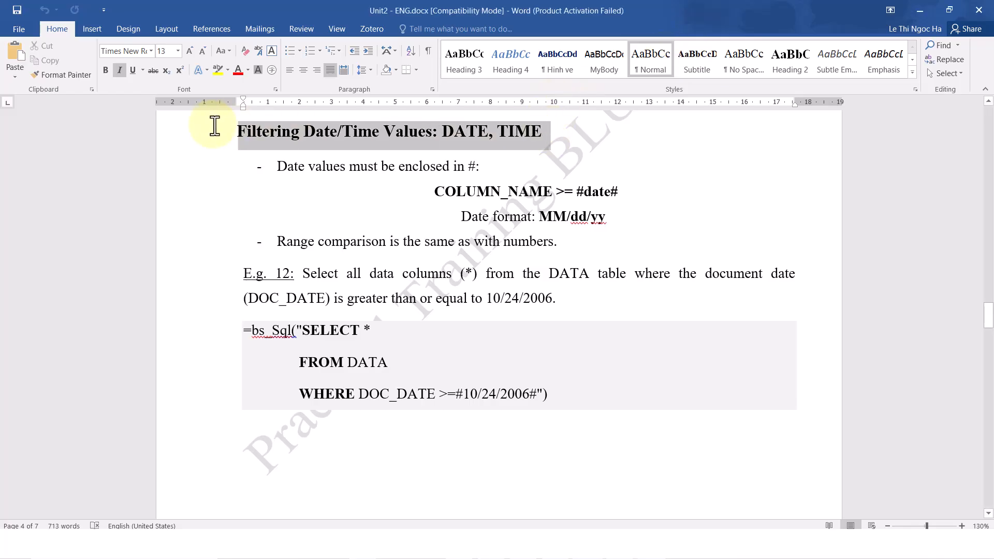
{"action": "left_click", "coordinate": [787, 187]}
{"action": "left_click_drag", "start_coordinate": [434, 192], "coordinate": [637, 192]}
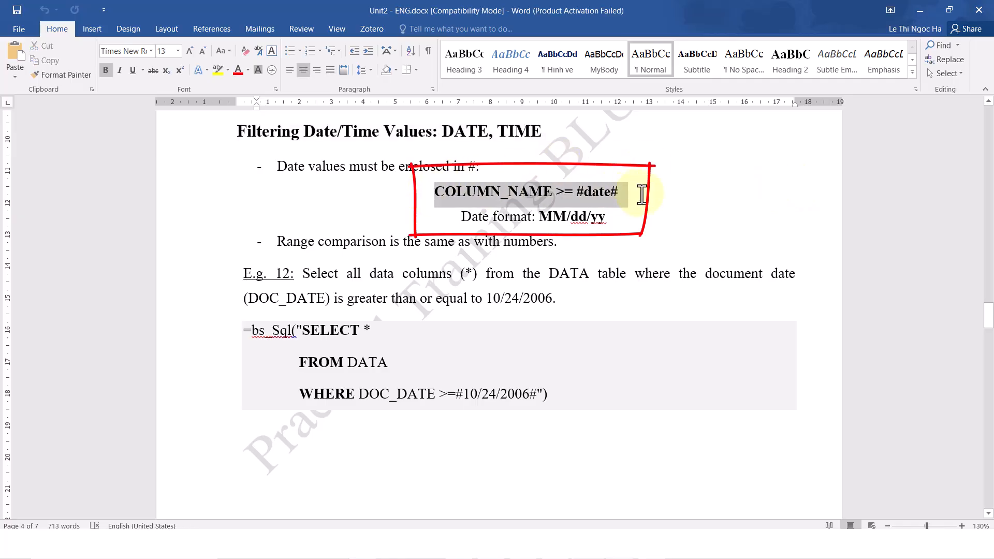
{"action": "left_click", "coordinate": [728, 222]}
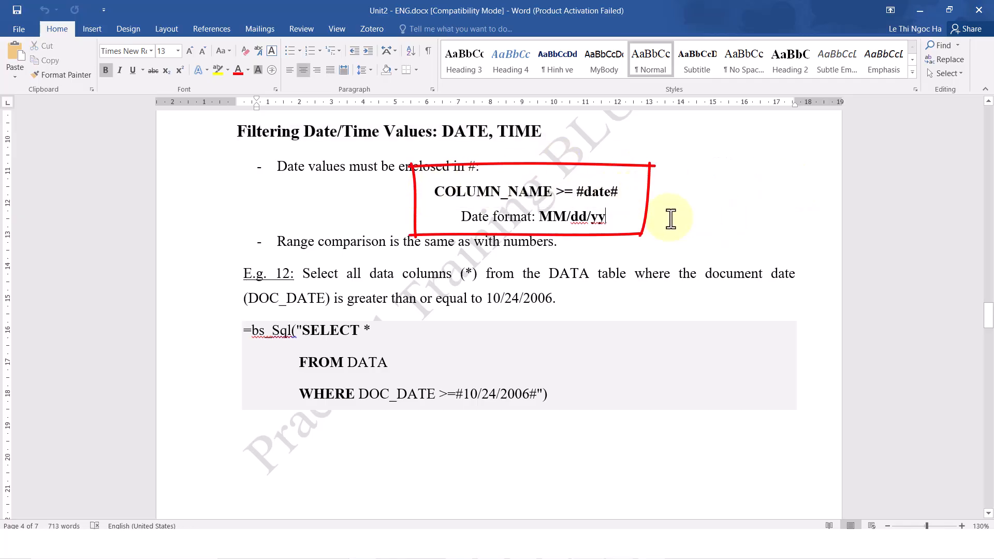
{"action": "left_click", "coordinate": [266, 220]}
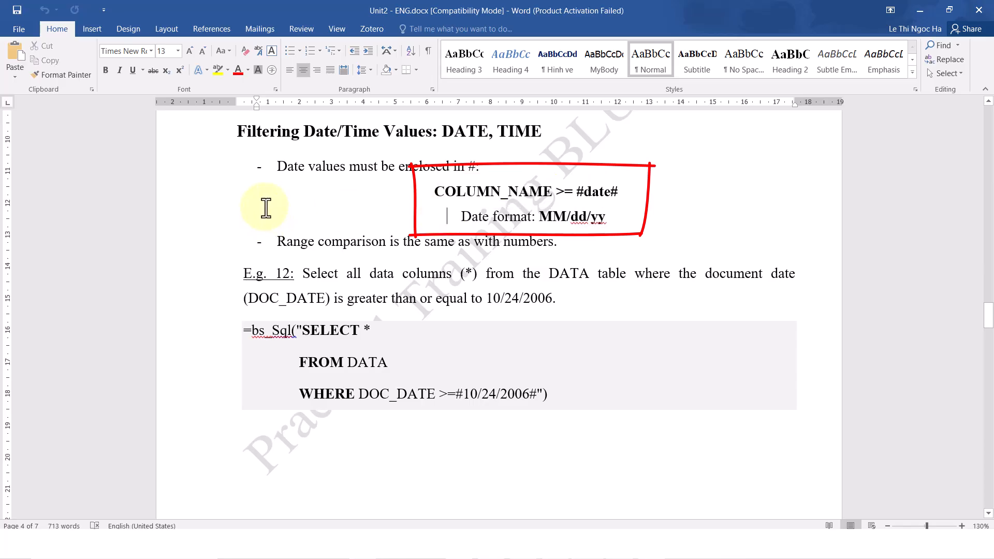
{"action": "left_click_drag", "start_coordinate": [276, 241], "coordinate": [592, 260]}
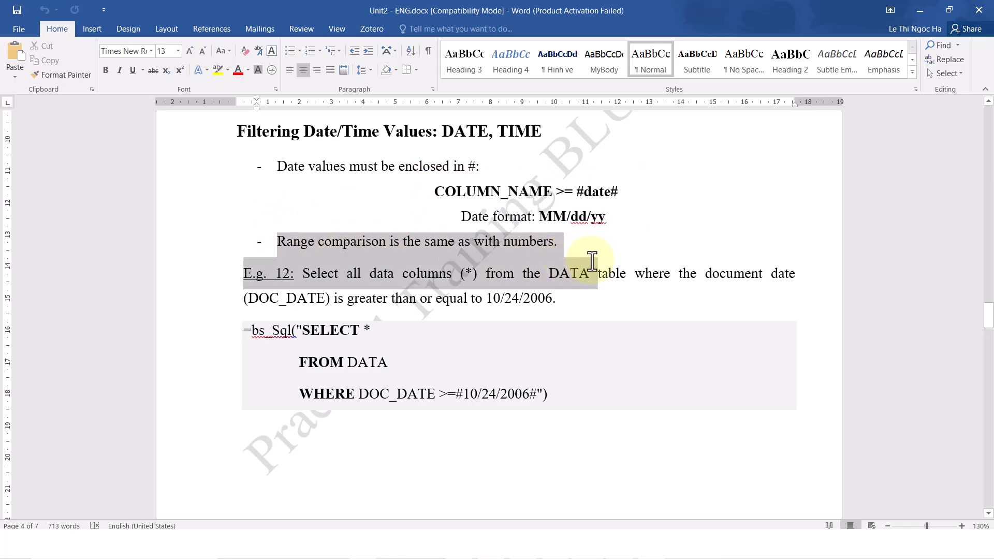
{"action": "left_click", "coordinate": [780, 253]}
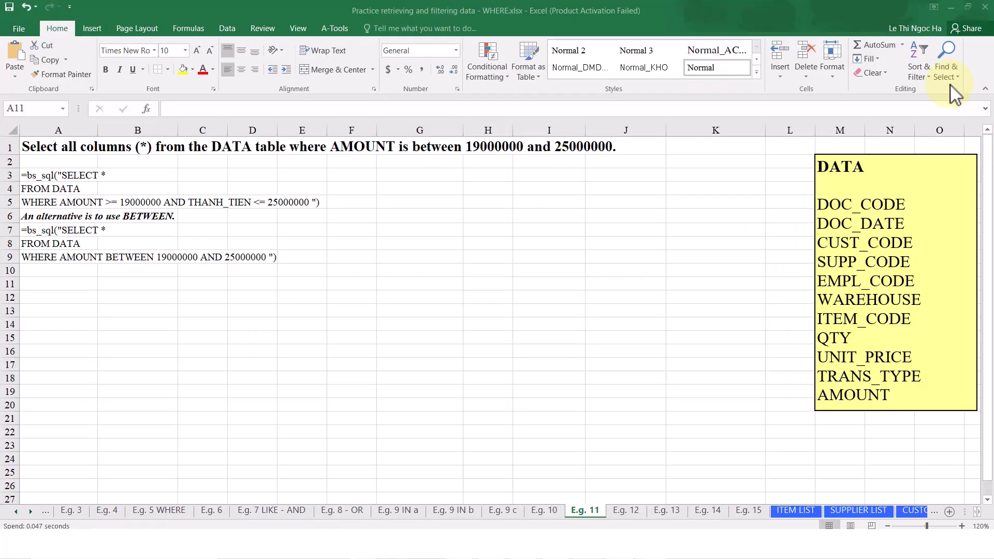
In the Excel workbook, enter =BS_SQL("SELECT * FROM DATA WHERE AMOUNT BETWEEN 19000000 AND 25000000") as an array formula in cell A11 of the E.g. 11 sheet
{"action": "double_click", "coordinate": [70, 147]}
{"action": "left_click", "coordinate": [69, 149]}
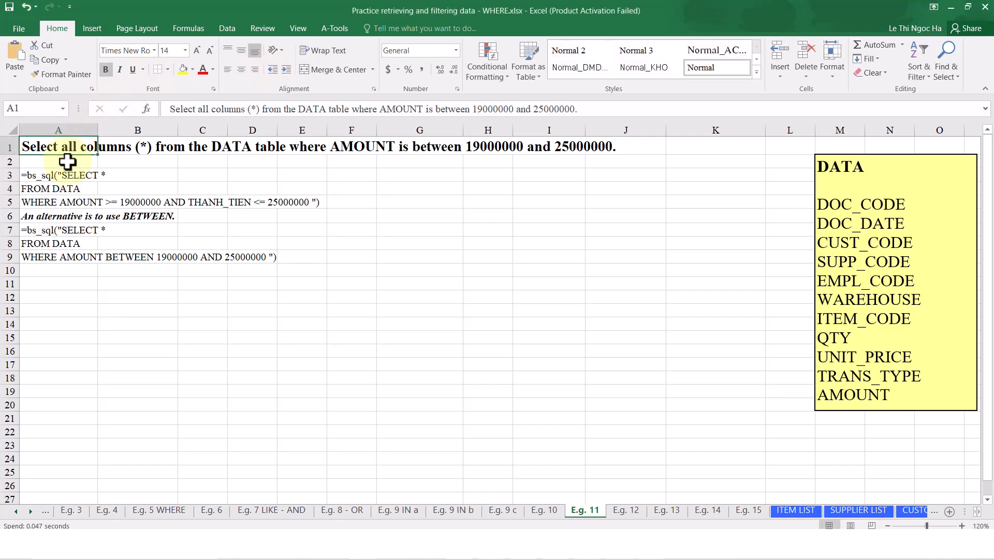
{"action": "left_click", "coordinate": [66, 230]}
{"action": "left_click", "coordinate": [65, 286]}
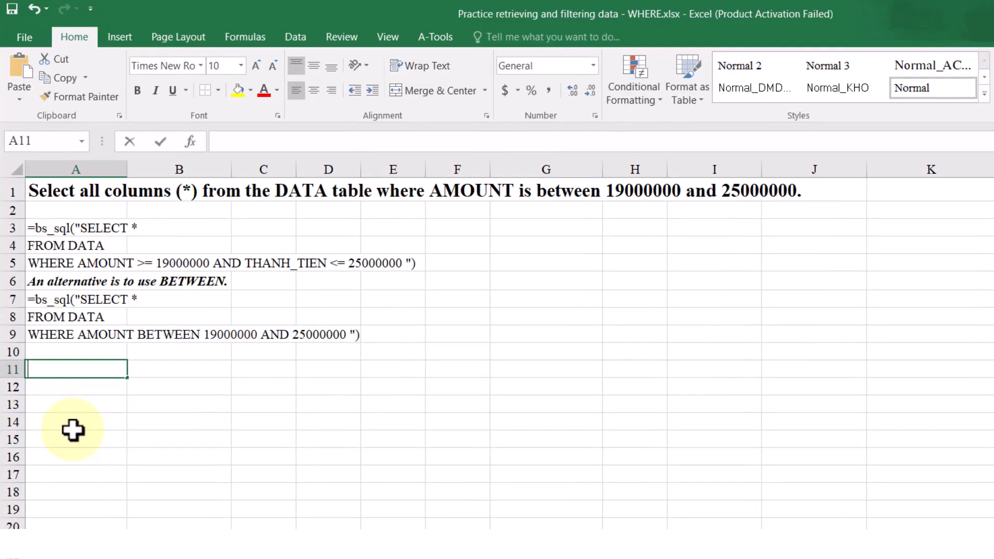
{"action": "type", "text": "=BS_SQL"}
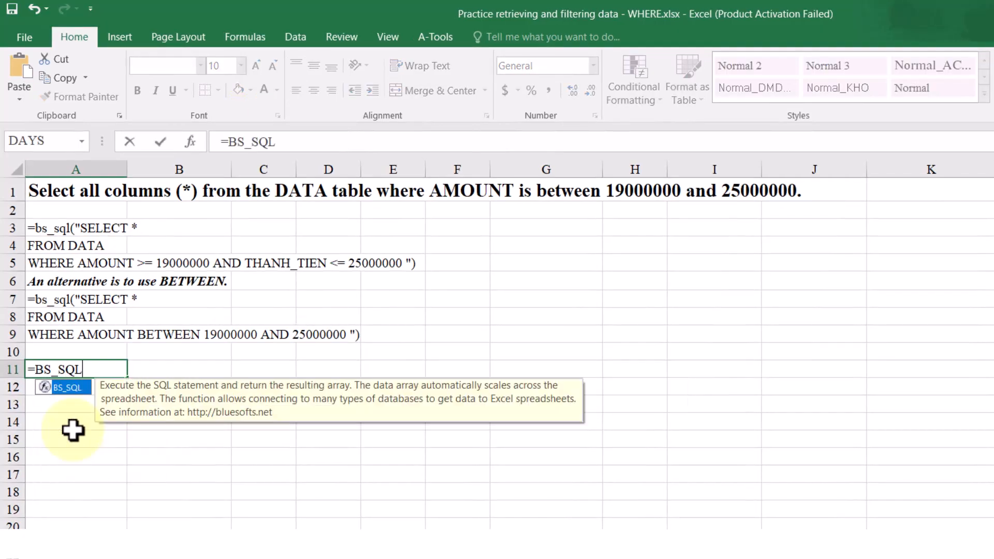
{"action": "type", "text": "(\"SELEC"}
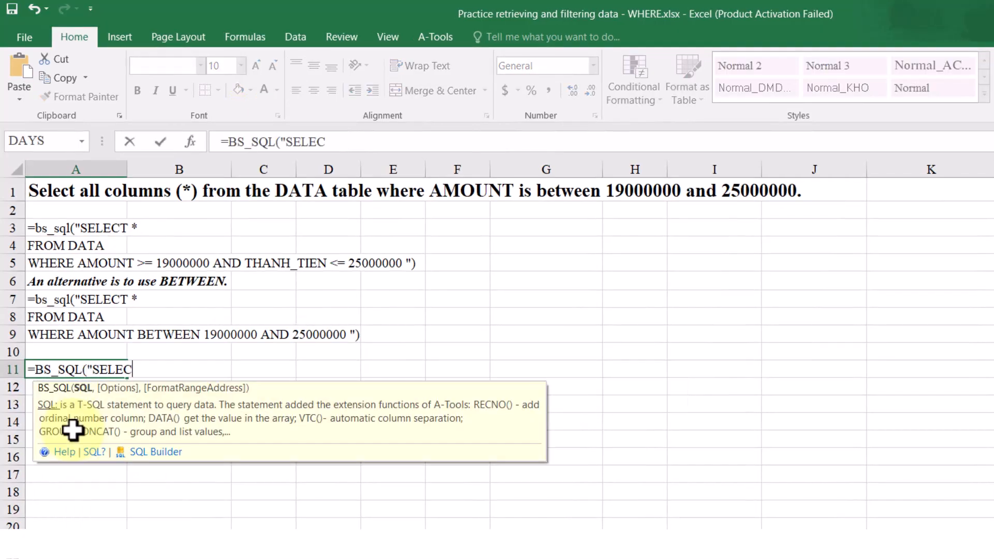
{"action": "type", "text": "T * FROM DATA WHERE AMOUNT "}
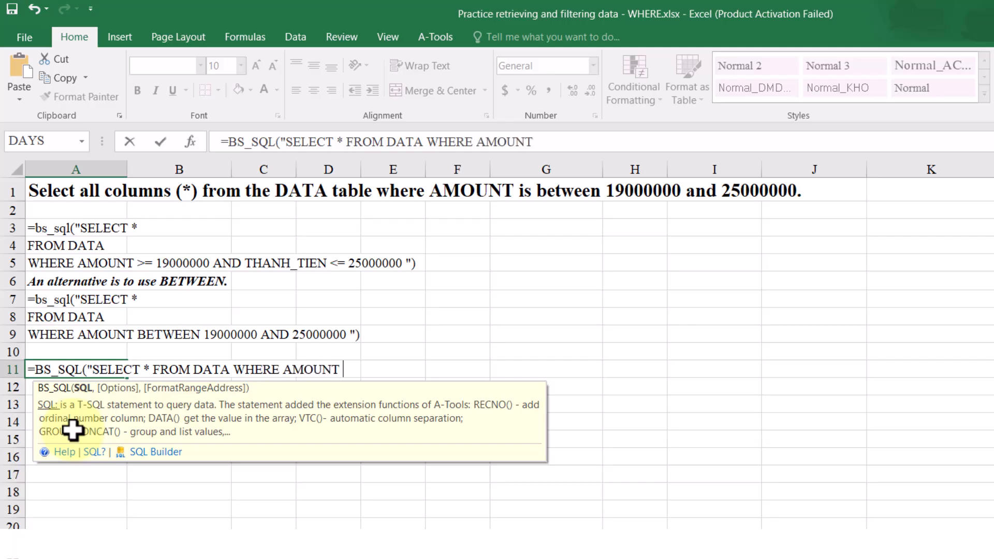
{"action": "type", "text": "BETWEEN 19"}
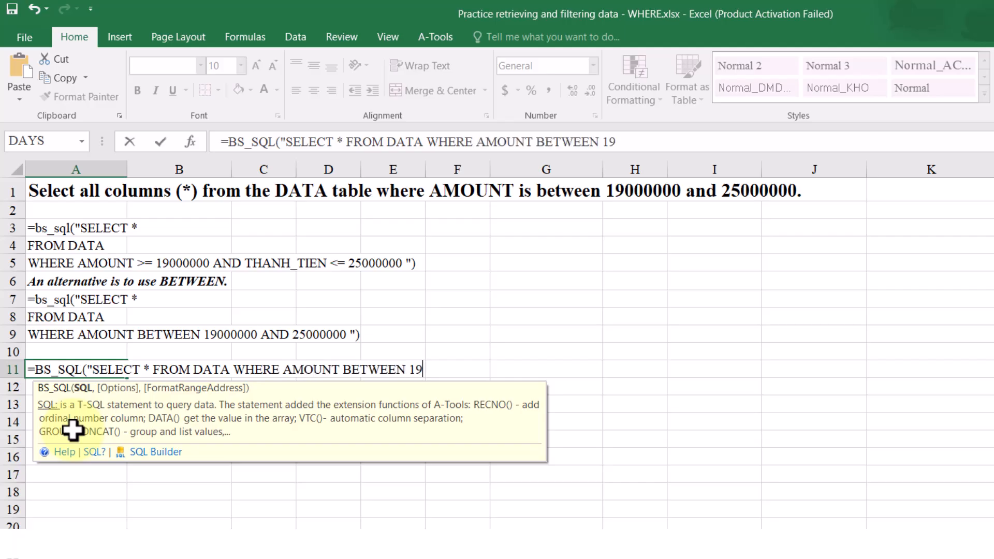
{"action": "type", "text": "000000 AND"}
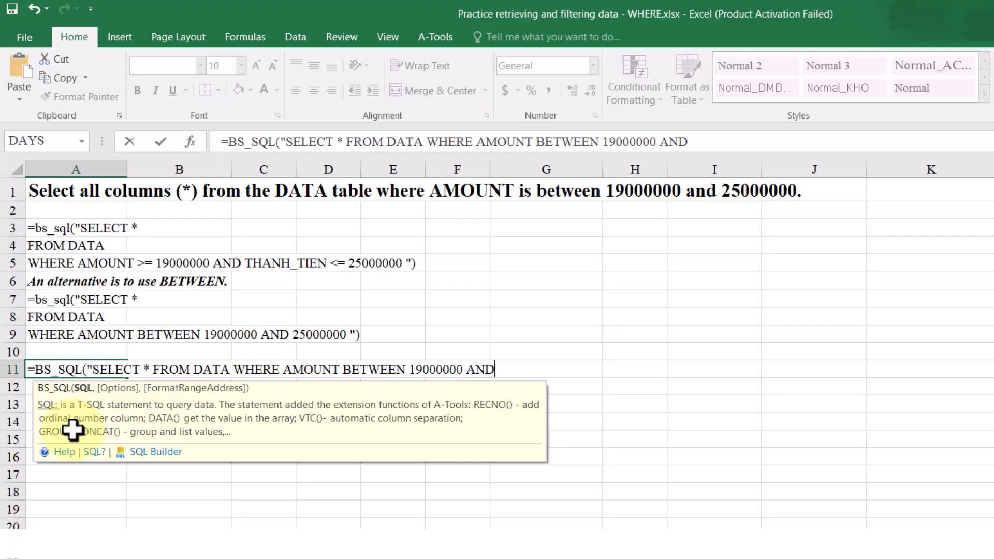
{"action": "type", "text": " 25000000\")"}
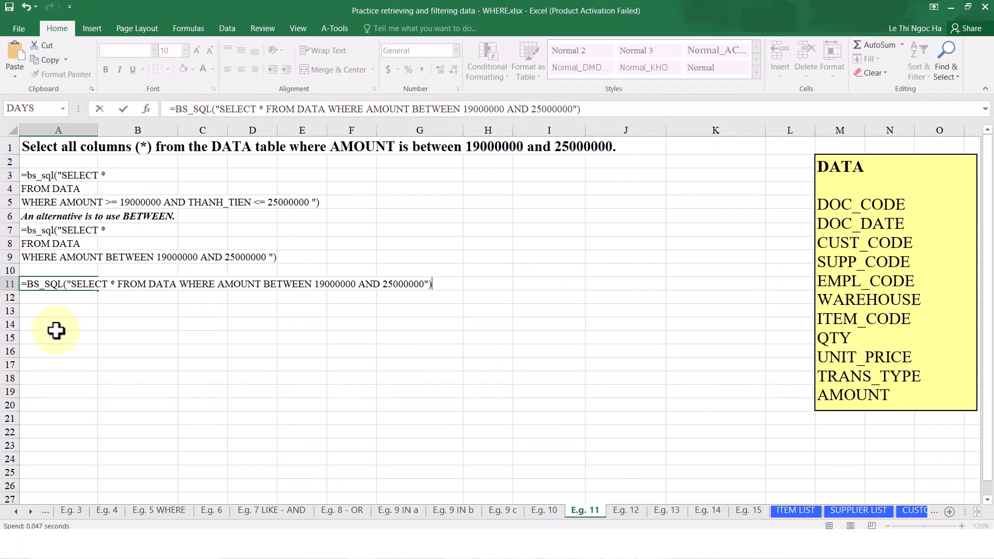
{"action": "key", "text": "ctrl+shift+Return"}
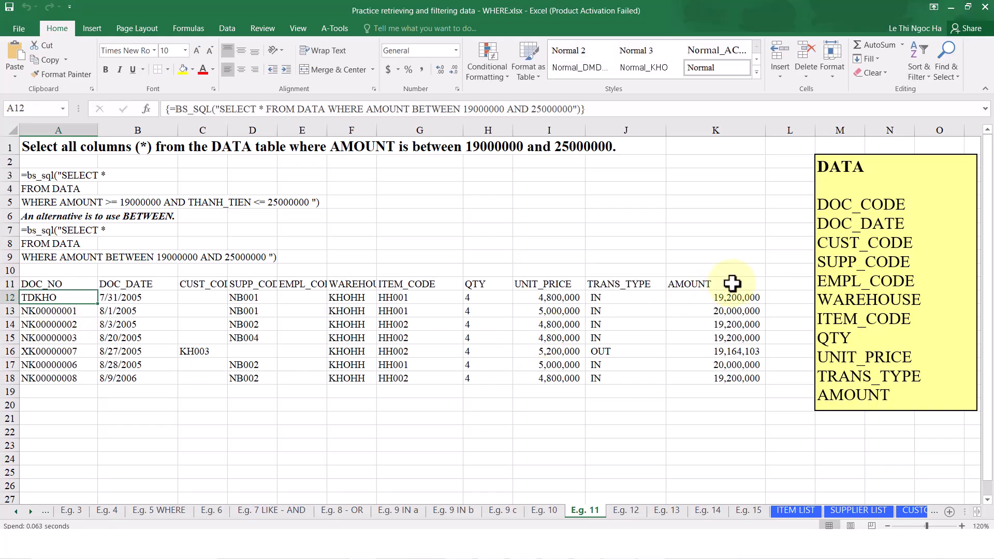
Check the returned AMOUNT values on the E.g. 11 sheet, and open the E.g. 12 sheet to read its DOC_DATE task
{"action": "left_click", "coordinate": [732, 284]}
{"action": "left_click_drag", "start_coordinate": [732, 303], "coordinate": [732, 377]}
{"action": "key", "text": "ctrl+Page_Down"}
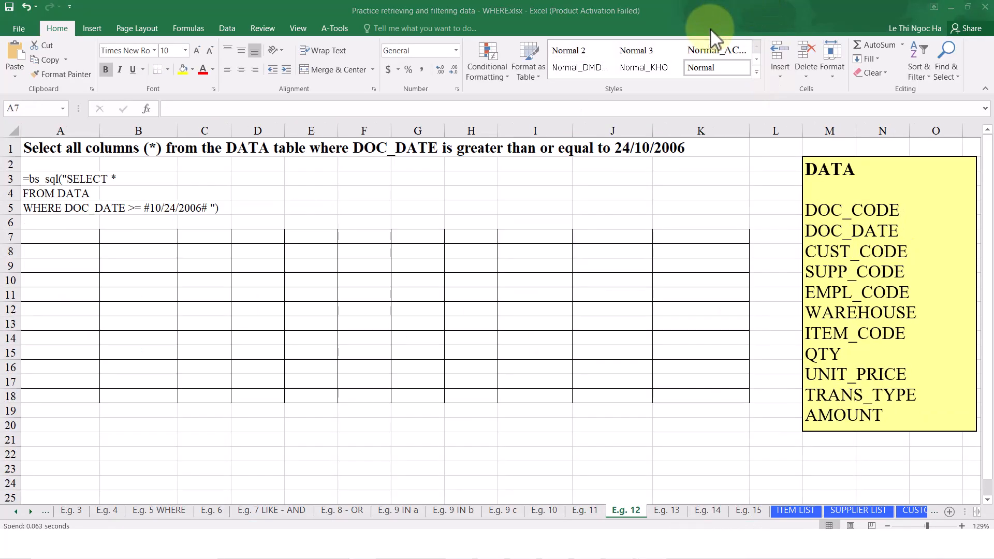
{"action": "left_click", "coordinate": [84, 151]}
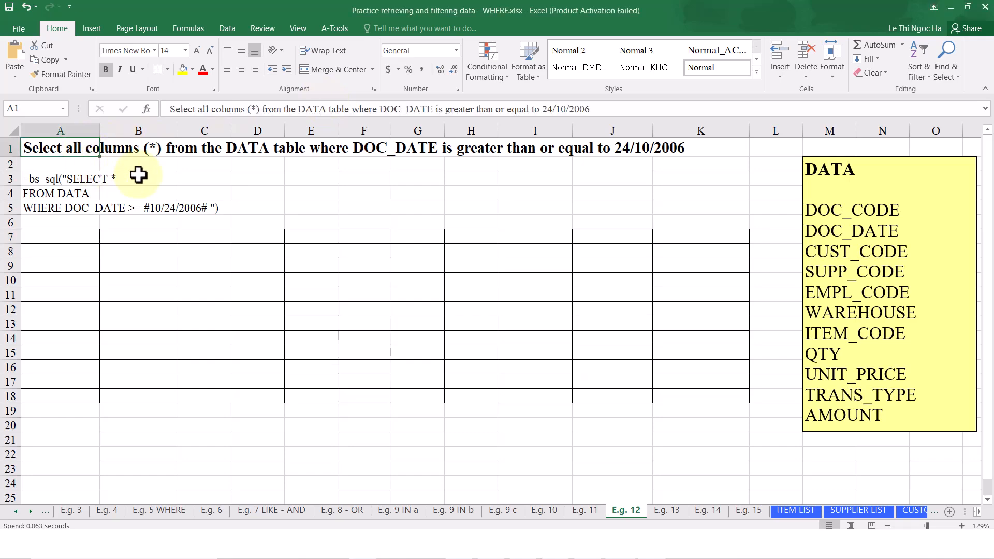
Enter =BS_SQL("SELECT * FROM DATA WHERE DOC_DATE >= #10/24/2006#") as an array formula in cell A7 of E.g. 12, and check the returned DOC_DATE column
{"action": "left_click", "coordinate": [77, 237]}
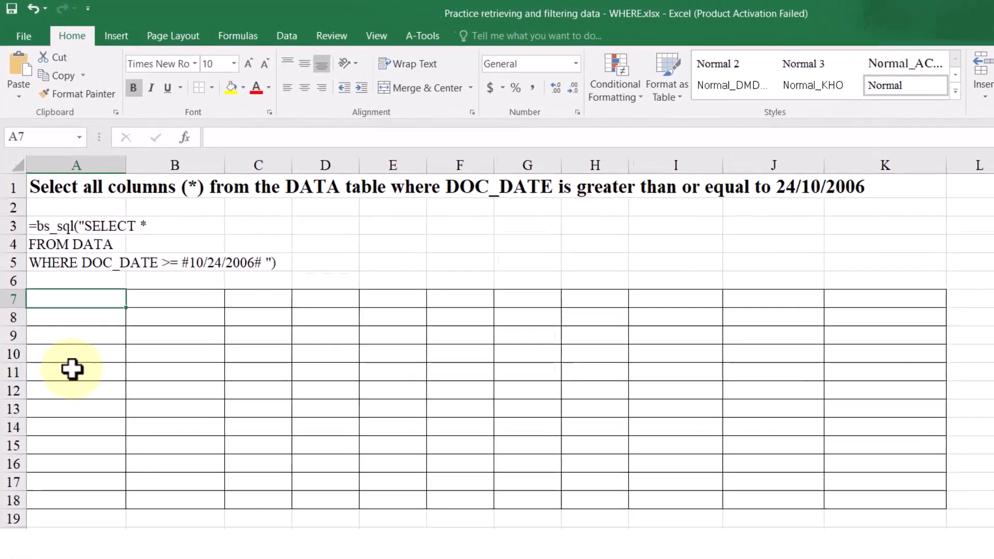
{"action": "type", "text": "=BS_S"}
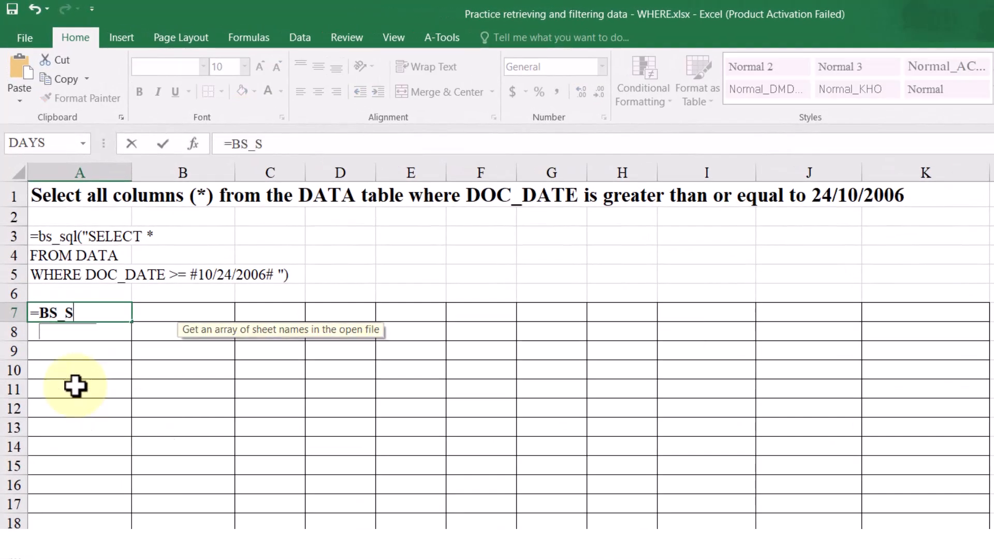
{"action": "type", "text": "QL(\"SEL"}
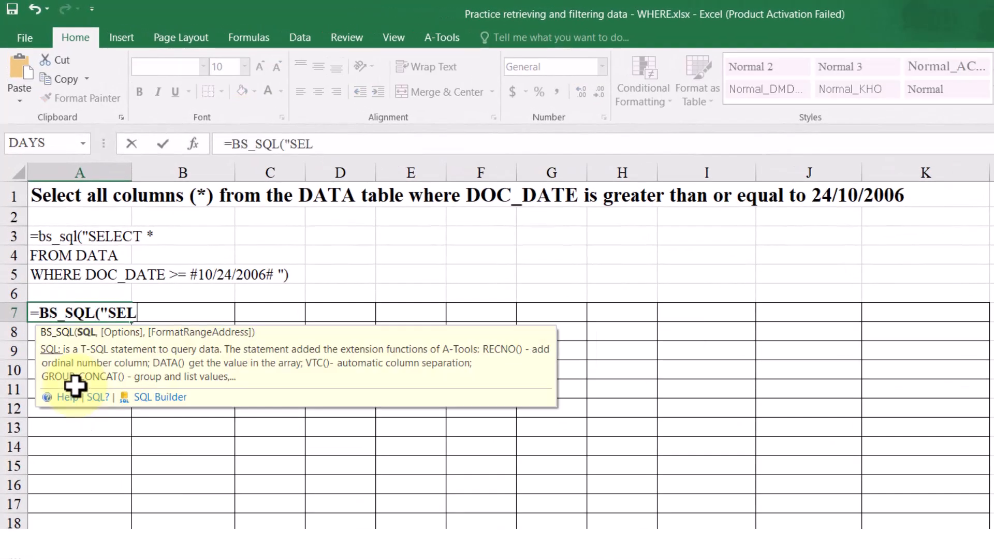
{"action": "type", "text": "ECT * FROM DATA U"}
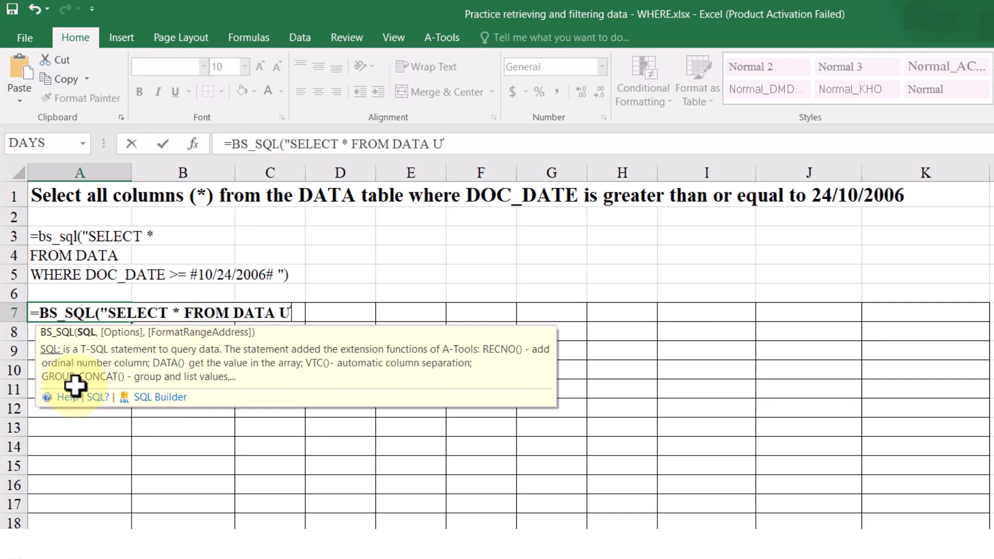
{"action": "key", "text": "BackSpace"}
{"action": "type", "text": "WHER"}
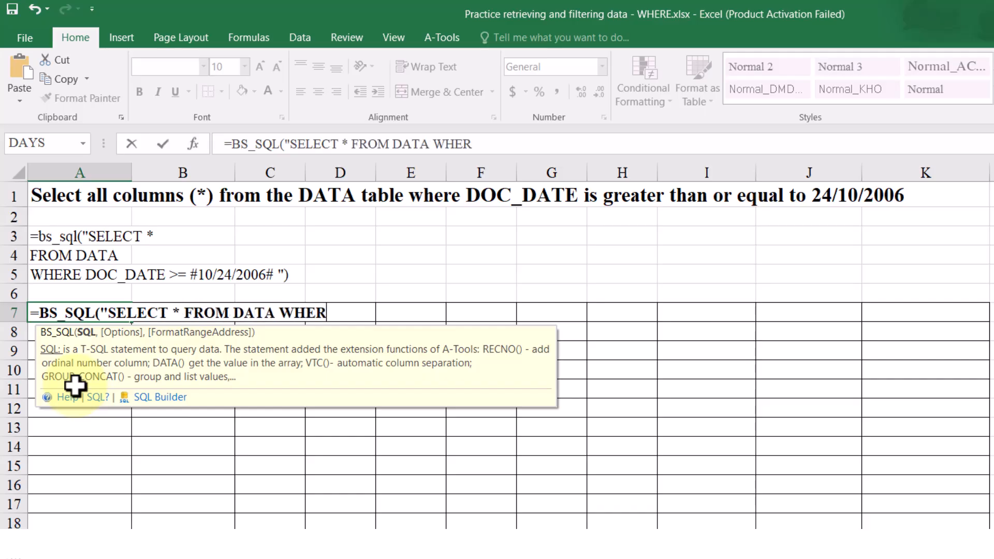
{"action": "type", "text": "E DOC_DATE"}
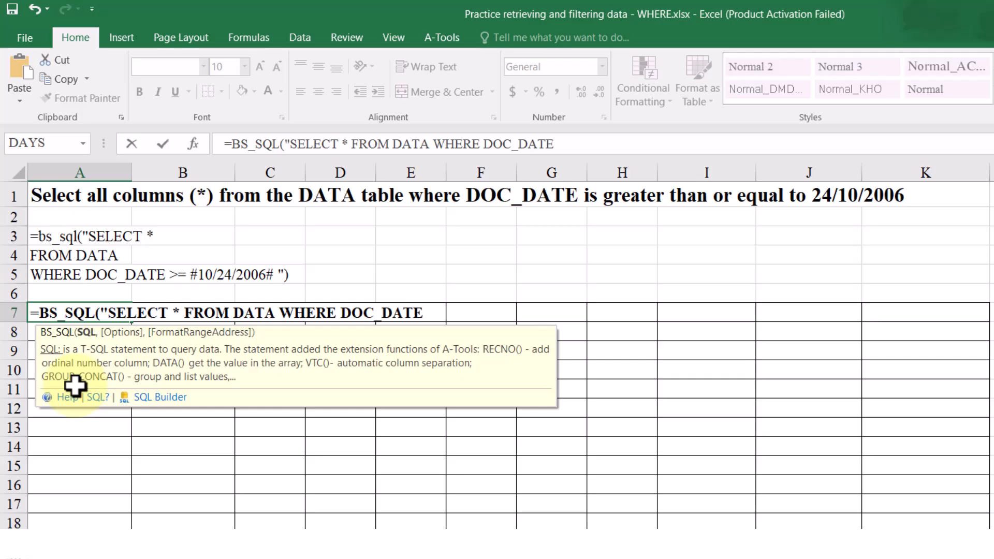
{"action": "type", "text": " >= #10/24/200"}
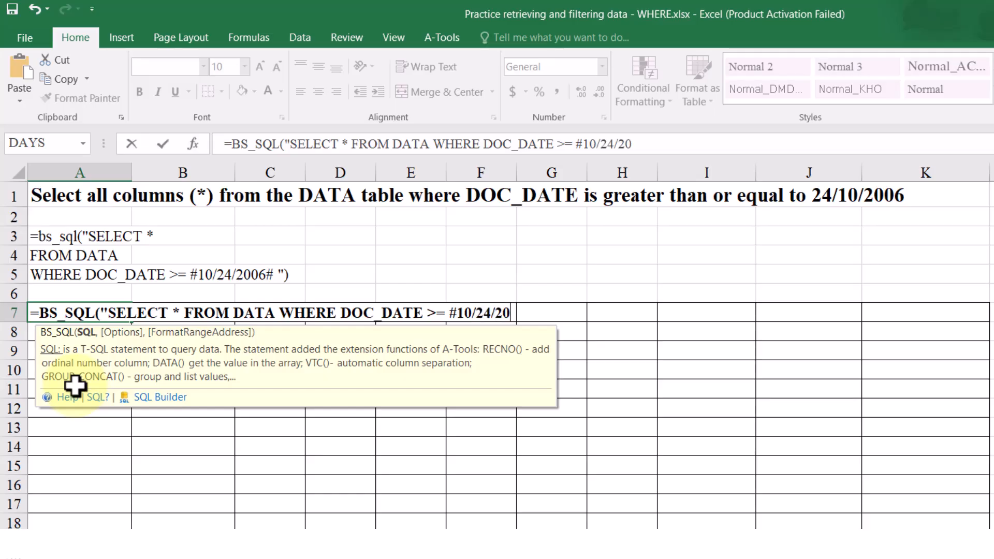
{"action": "type", "text": "6#"}
{"action": "key", "text": "Return"}
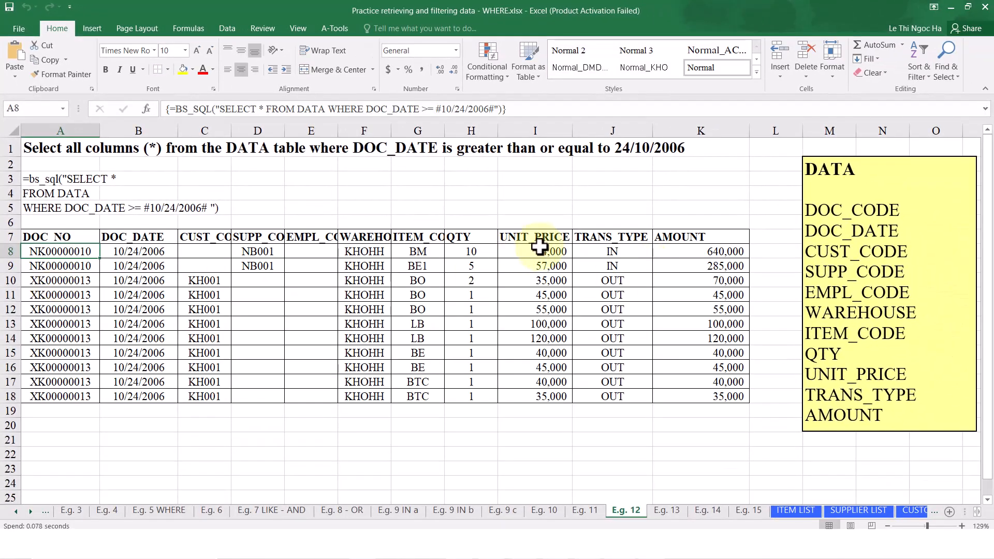
{"action": "left_click_drag", "start_coordinate": [124, 237], "coordinate": [132, 391]}
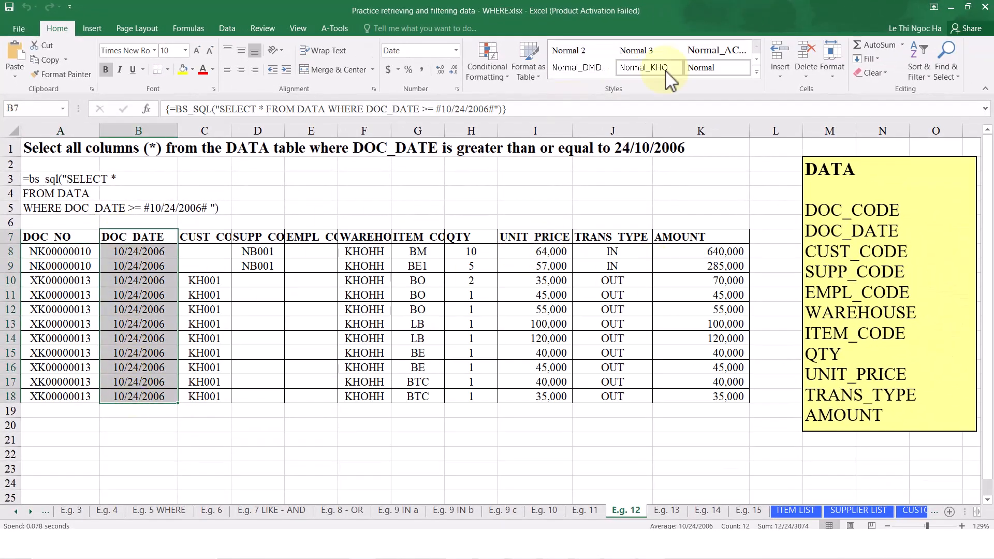